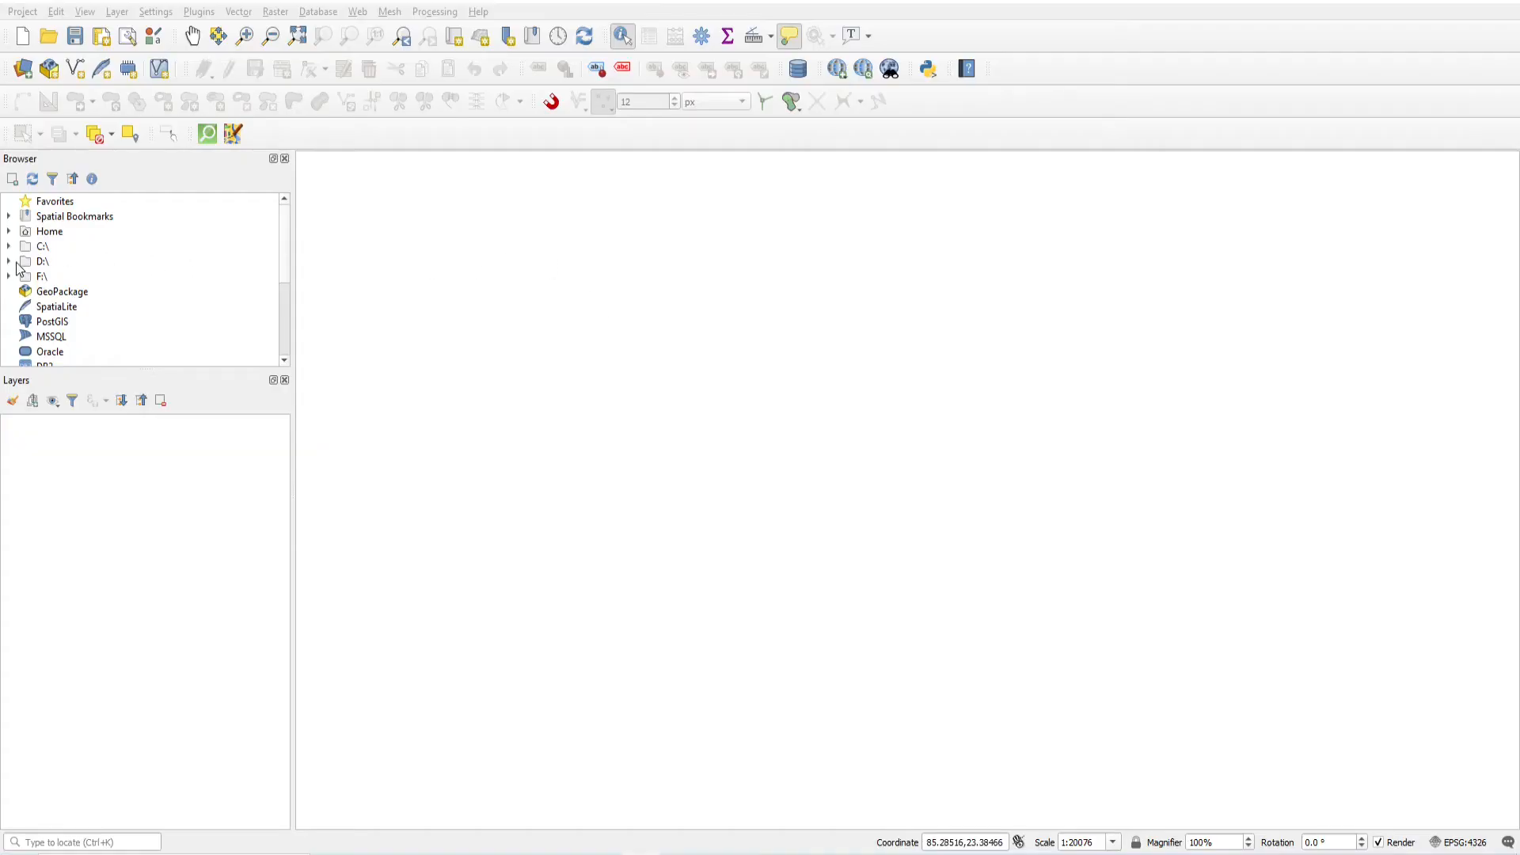
Load point.shp from the D:\BasicQGIS_Data\Jharkhand\my_shapes folder into the map as a layer.
{"action": "left_click", "coordinate": [10, 262]}
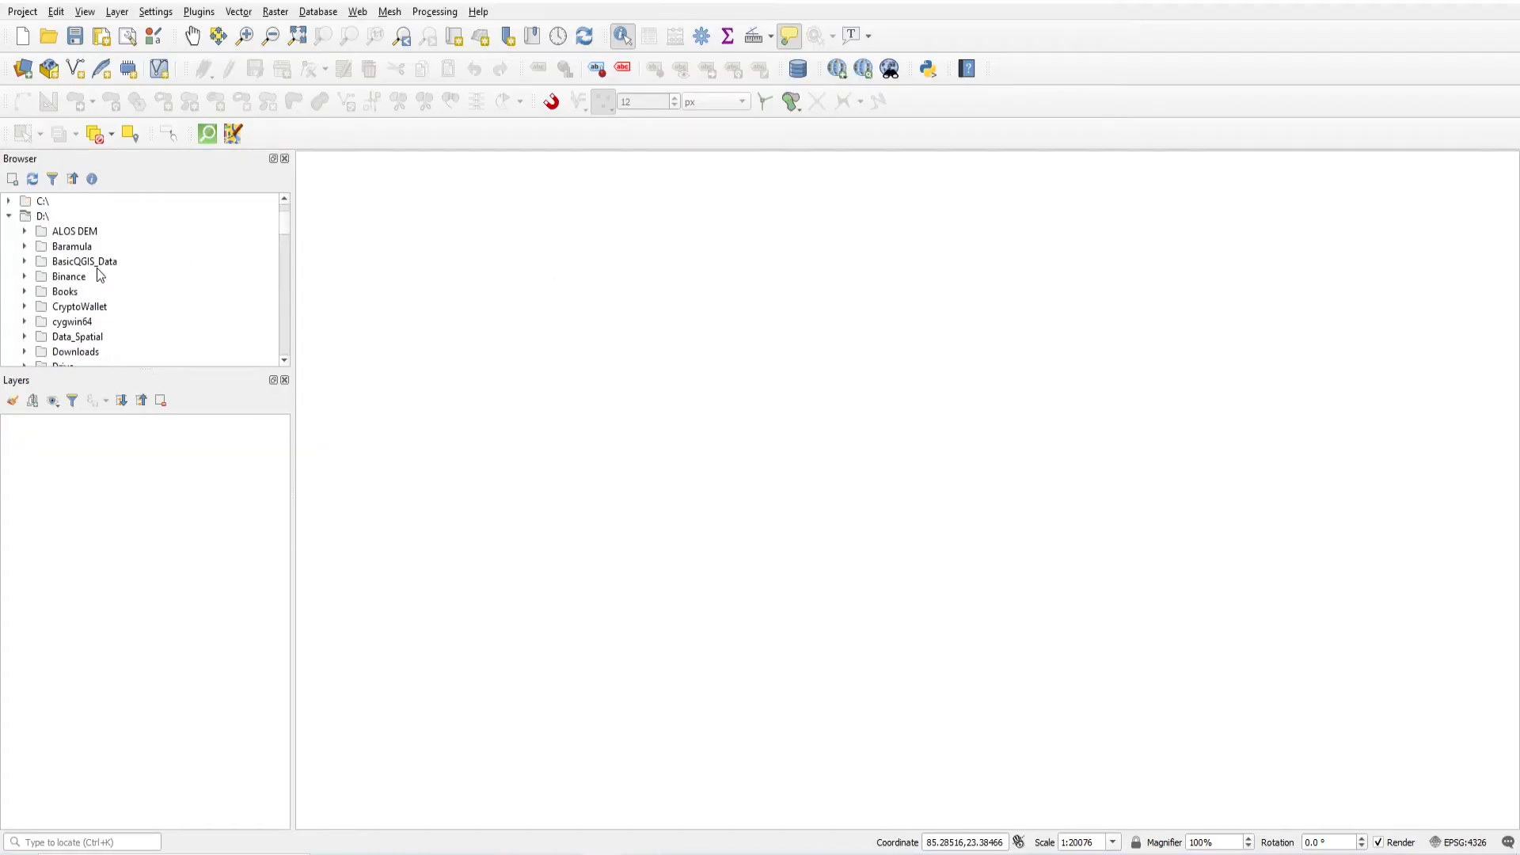
{"action": "left_click", "coordinate": [25, 262]}
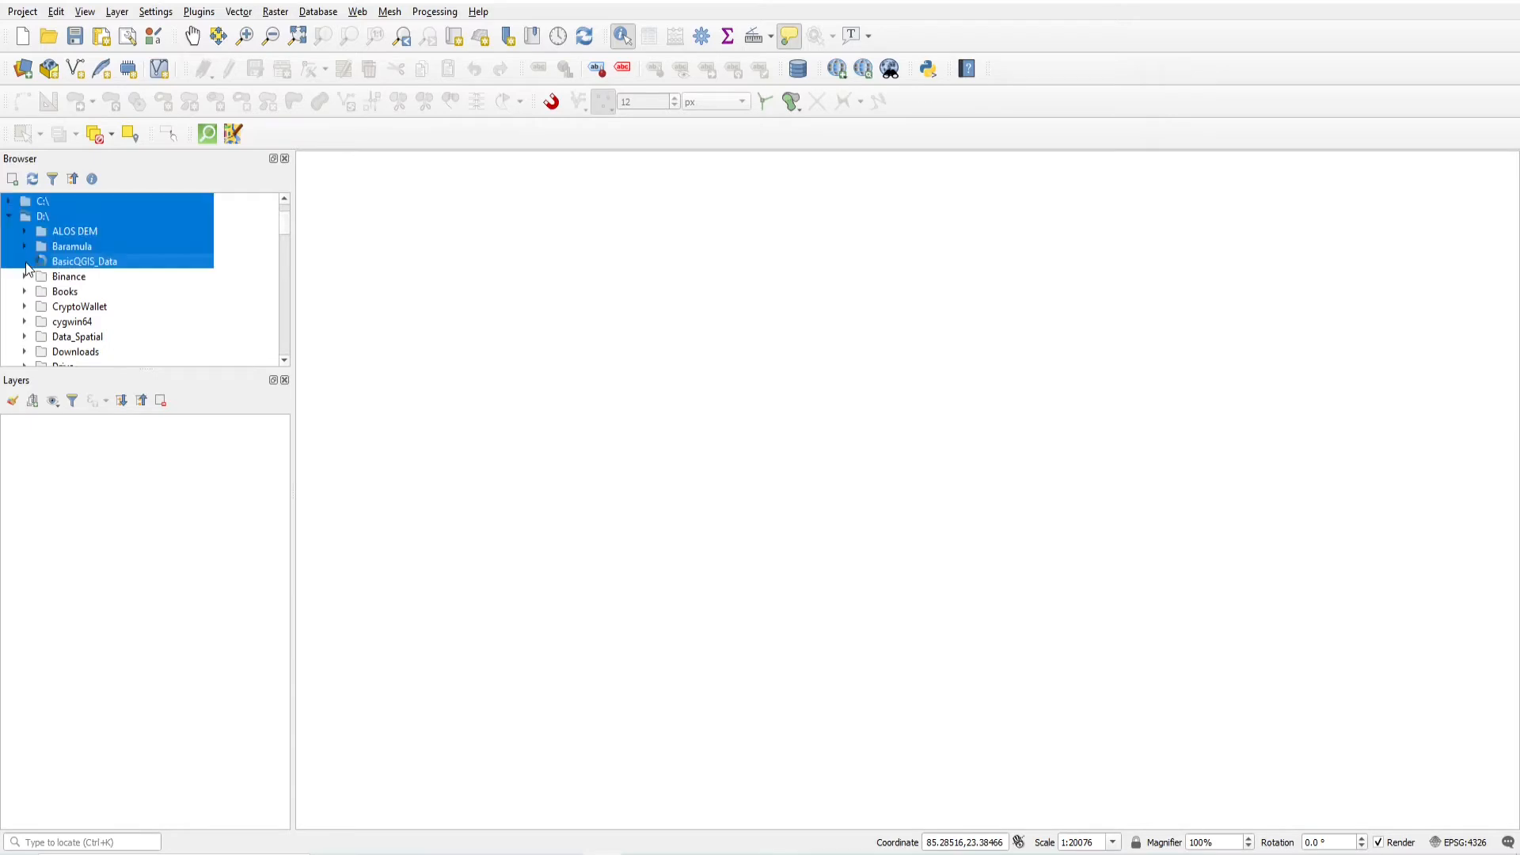
{"action": "left_click", "coordinate": [40, 321]}
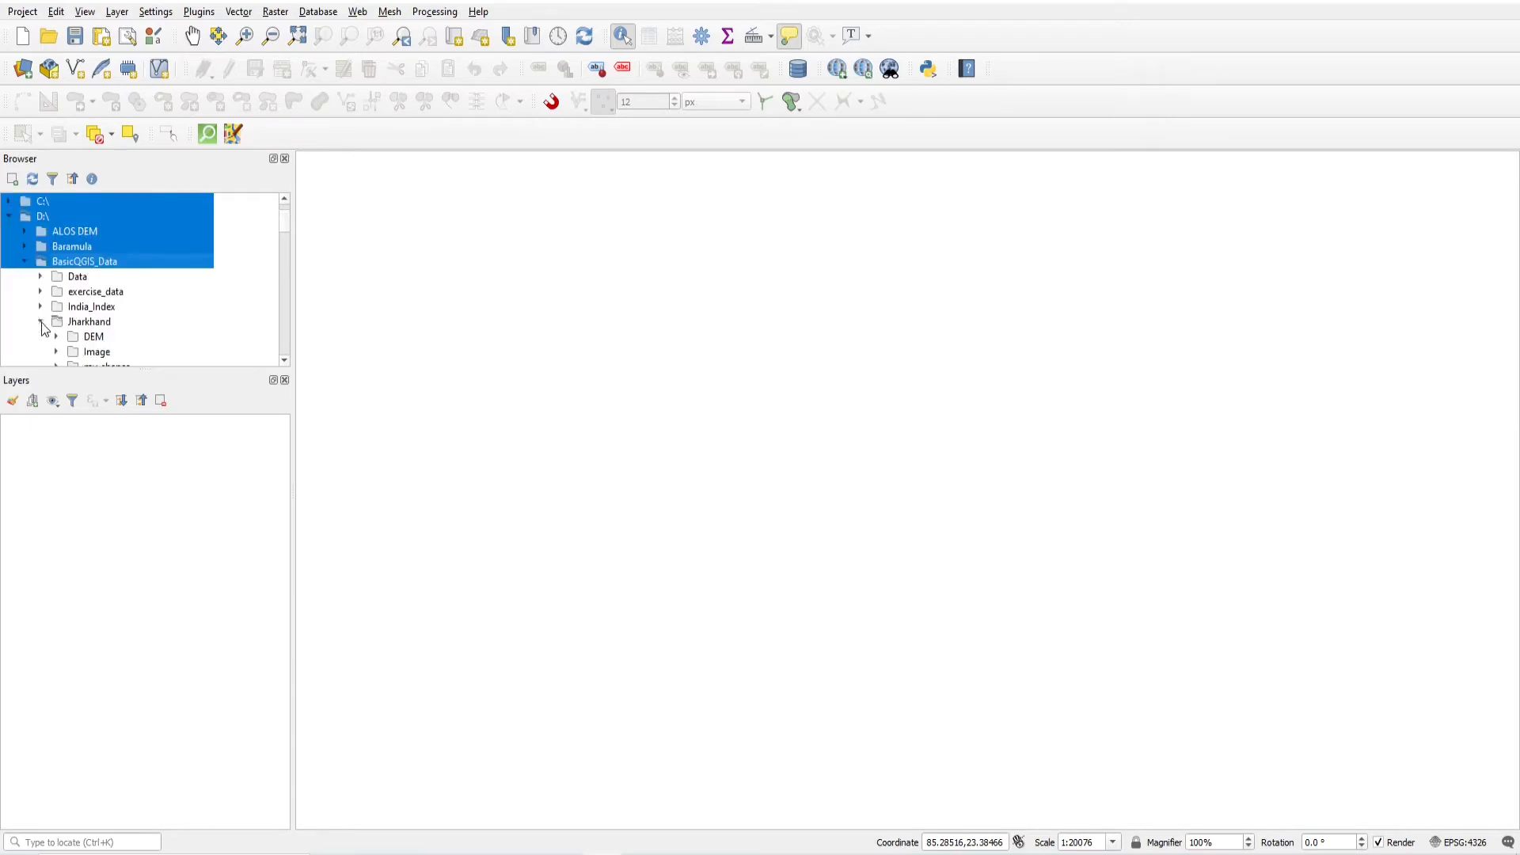
{"action": "scroll", "coordinate": [134, 330], "scroll_direction": "down", "scroll_amount": 1}
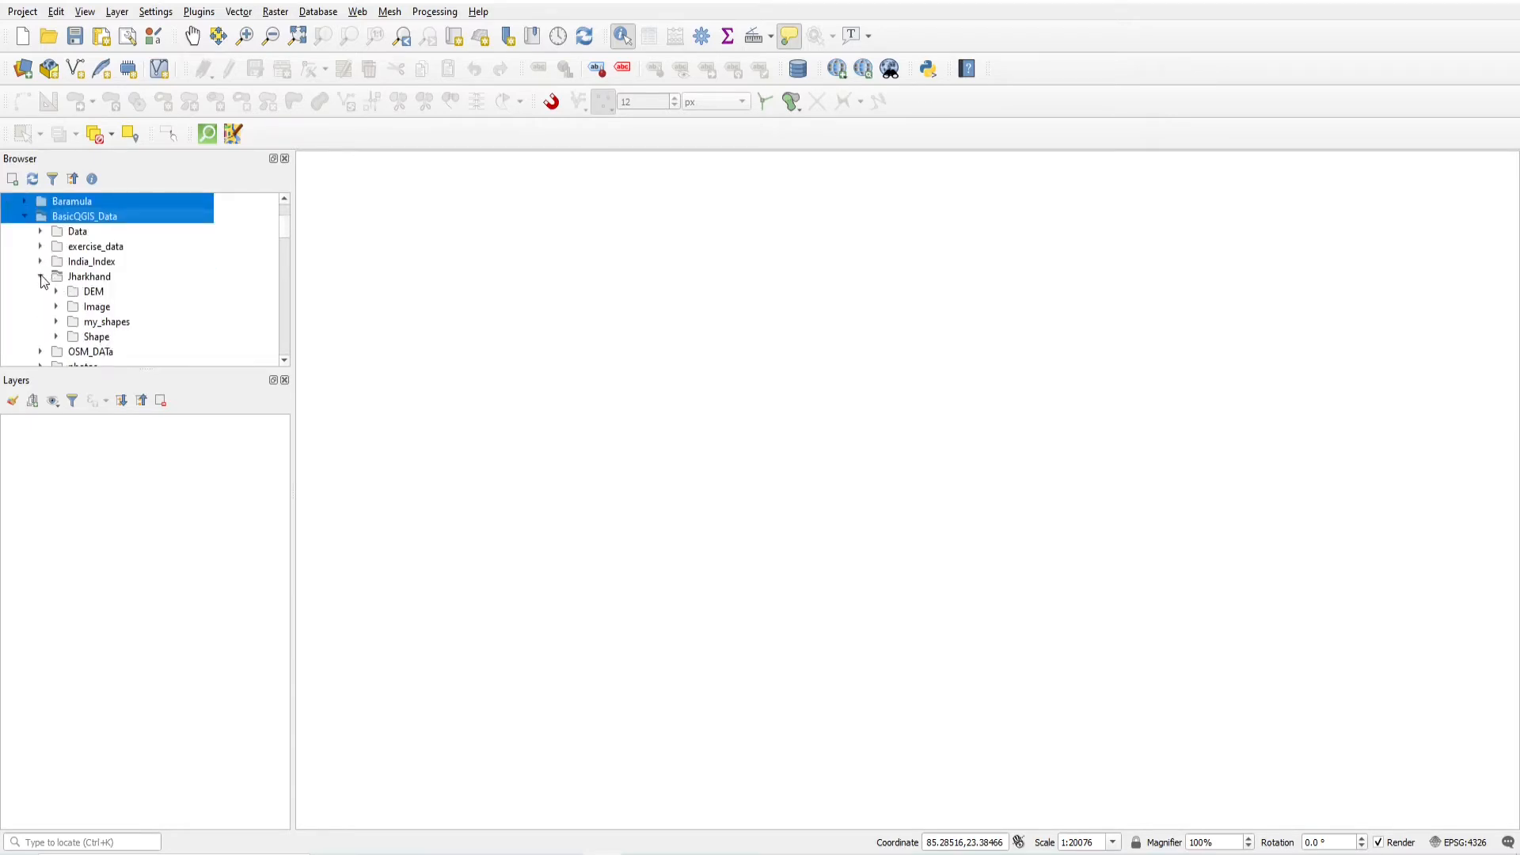
{"action": "left_click", "coordinate": [56, 322]}
{"action": "scroll", "coordinate": [168, 310], "scroll_direction": "down", "scroll_amount": 2}
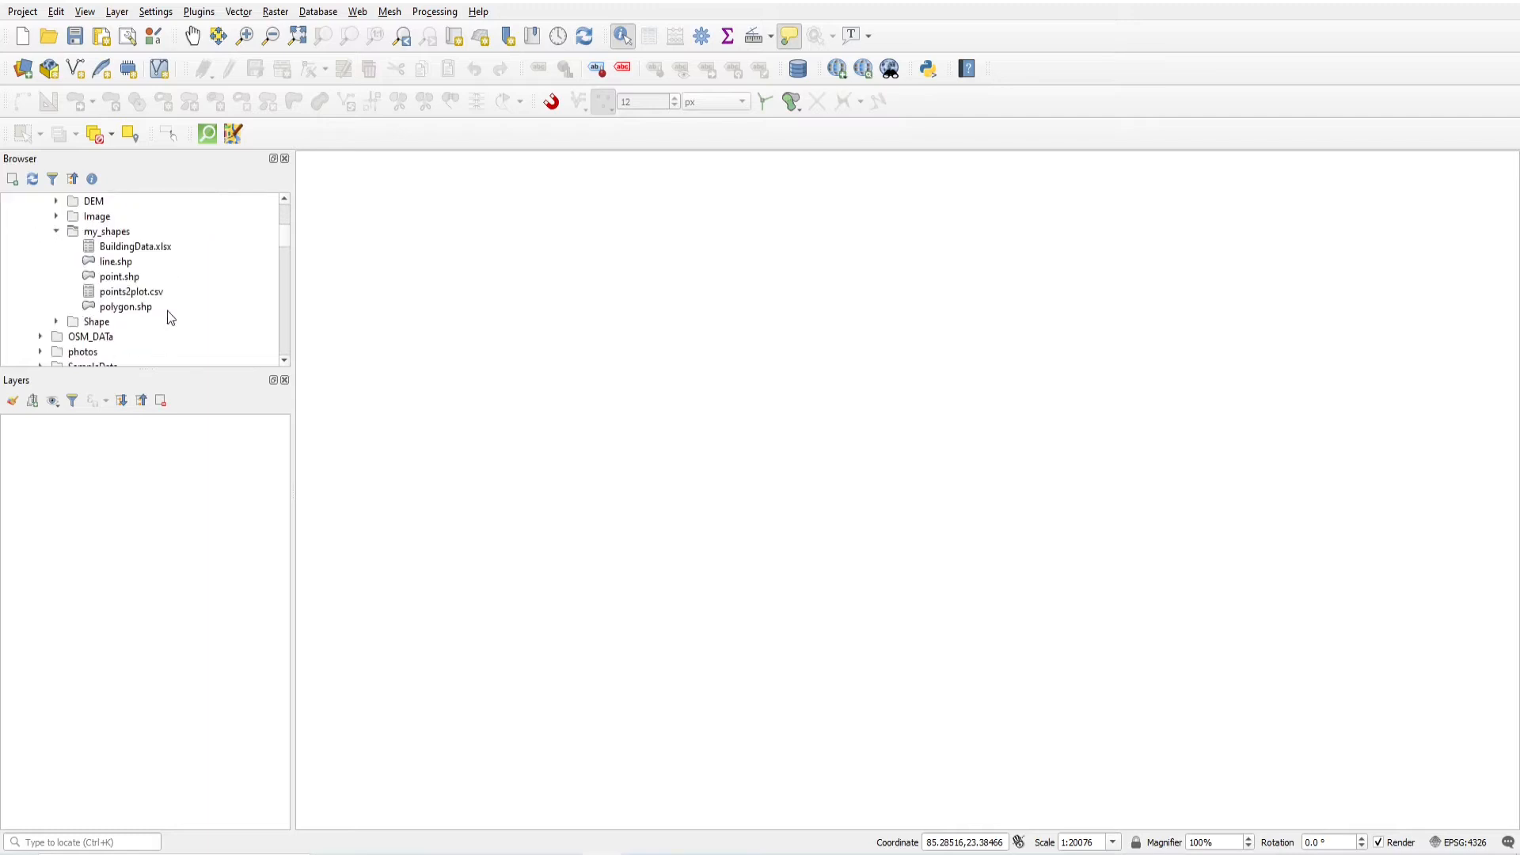
{"action": "double_click", "coordinate": [128, 277]}
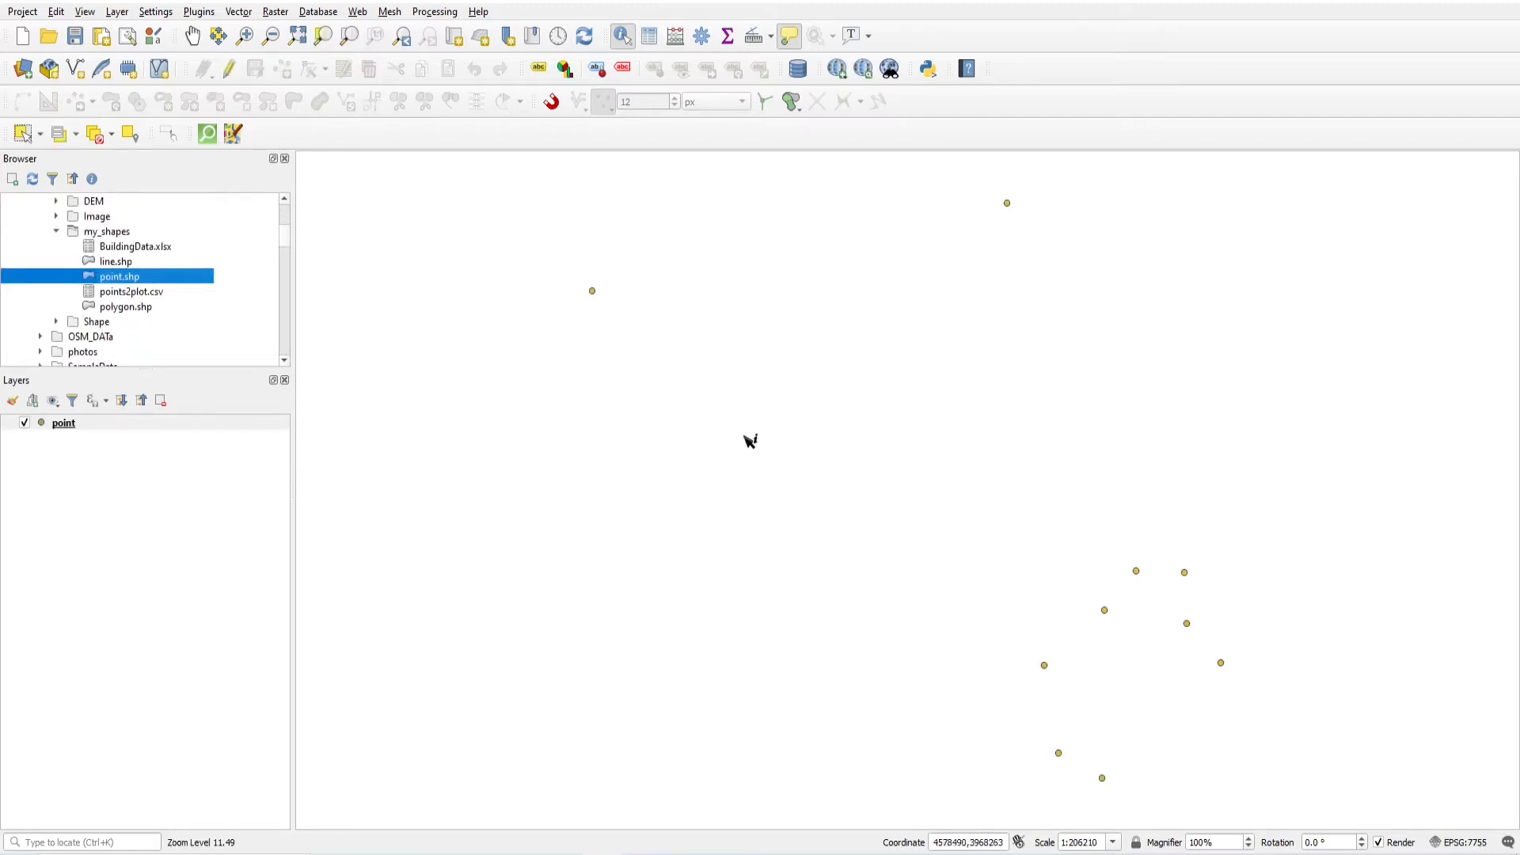
Activate the Select Features tool and box-select the single point near the middle of the eastern cluster.
{"action": "scroll", "coordinate": [1267, 741], "scroll_direction": "up", "scroll_amount": 1}
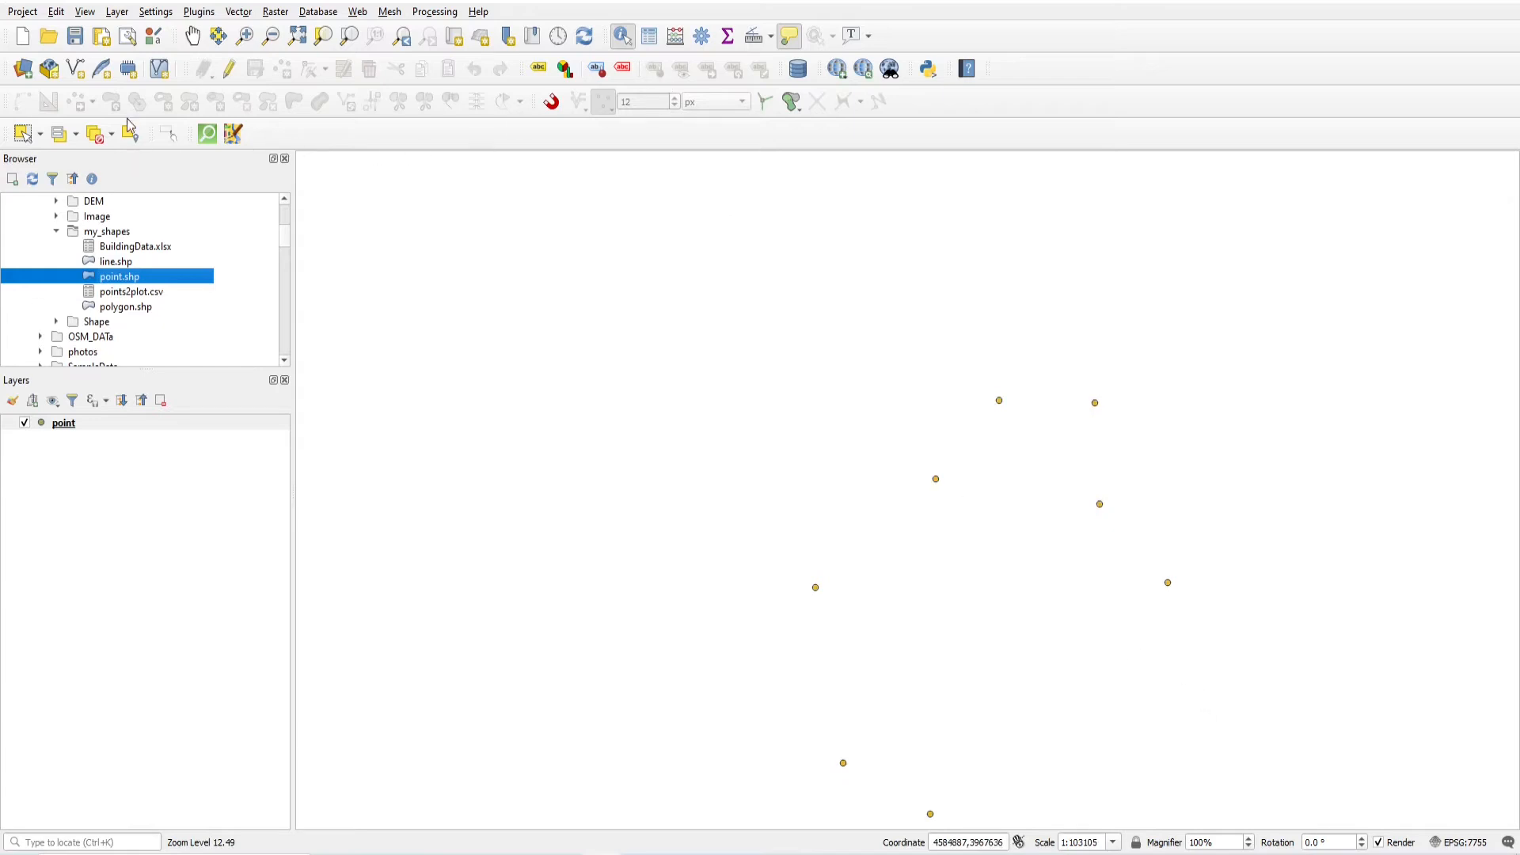
{"action": "left_click", "coordinate": [27, 137]}
{"action": "left_click_drag", "start_coordinate": [905, 462], "coordinate": [988, 531]}
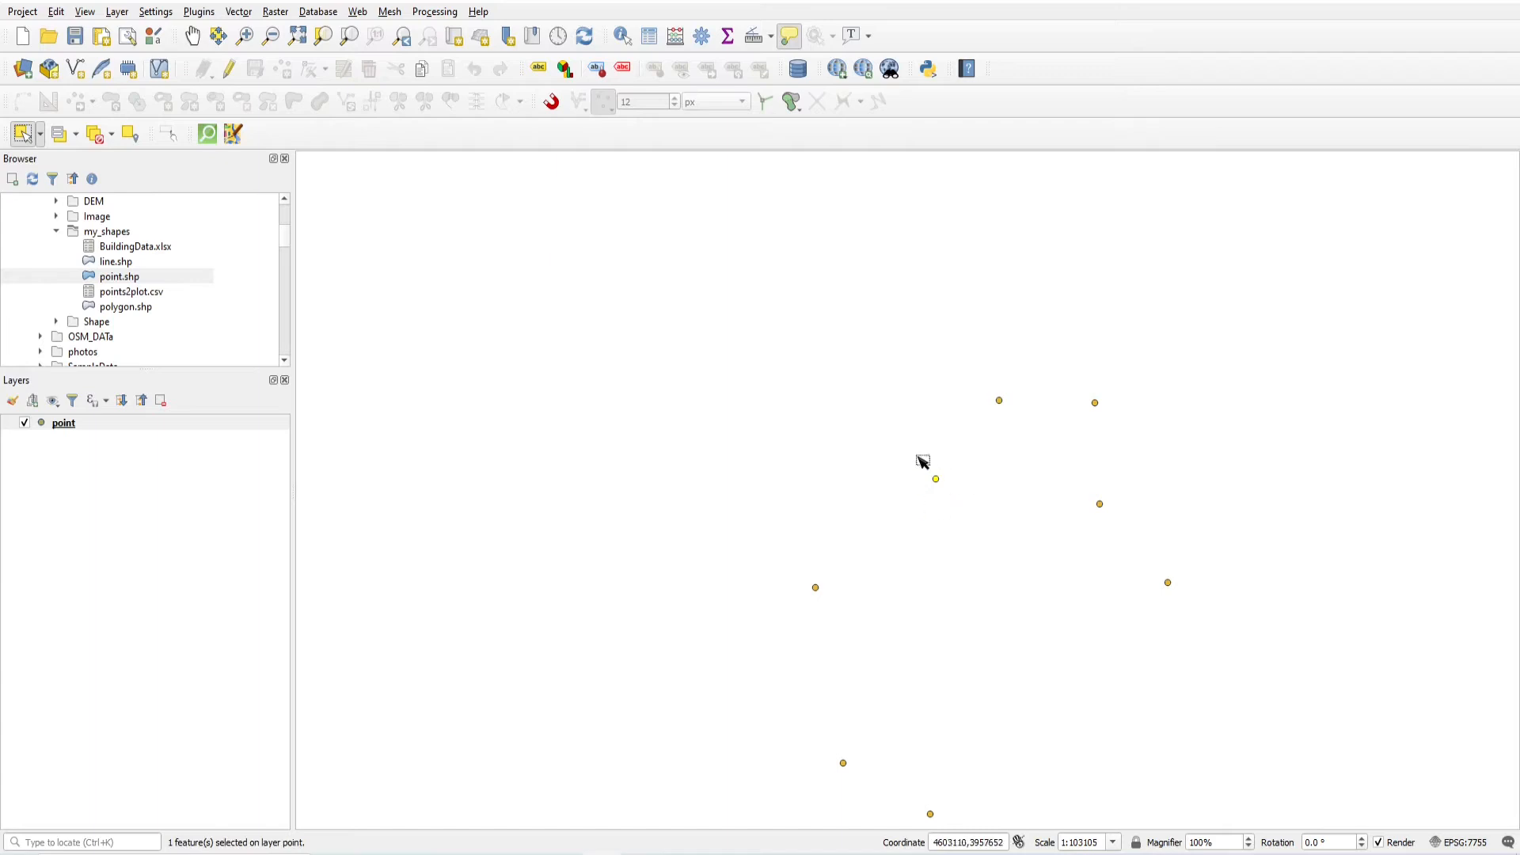
Increase the marker size in the point layer's symbology and apply the change to the map.
{"action": "left_click", "coordinate": [77, 425]}
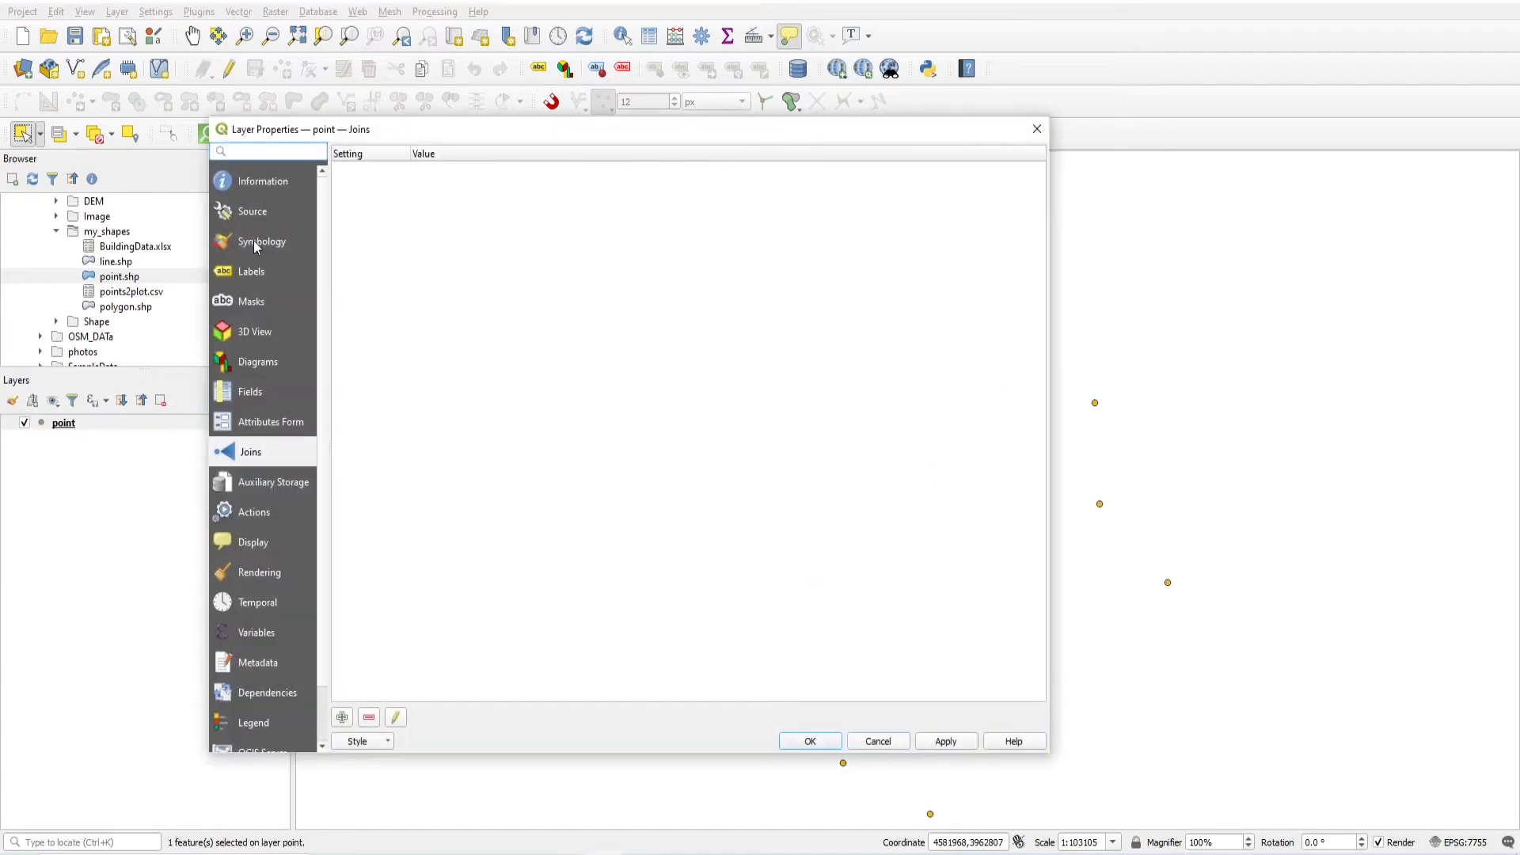
{"action": "left_click", "coordinate": [255, 244]}
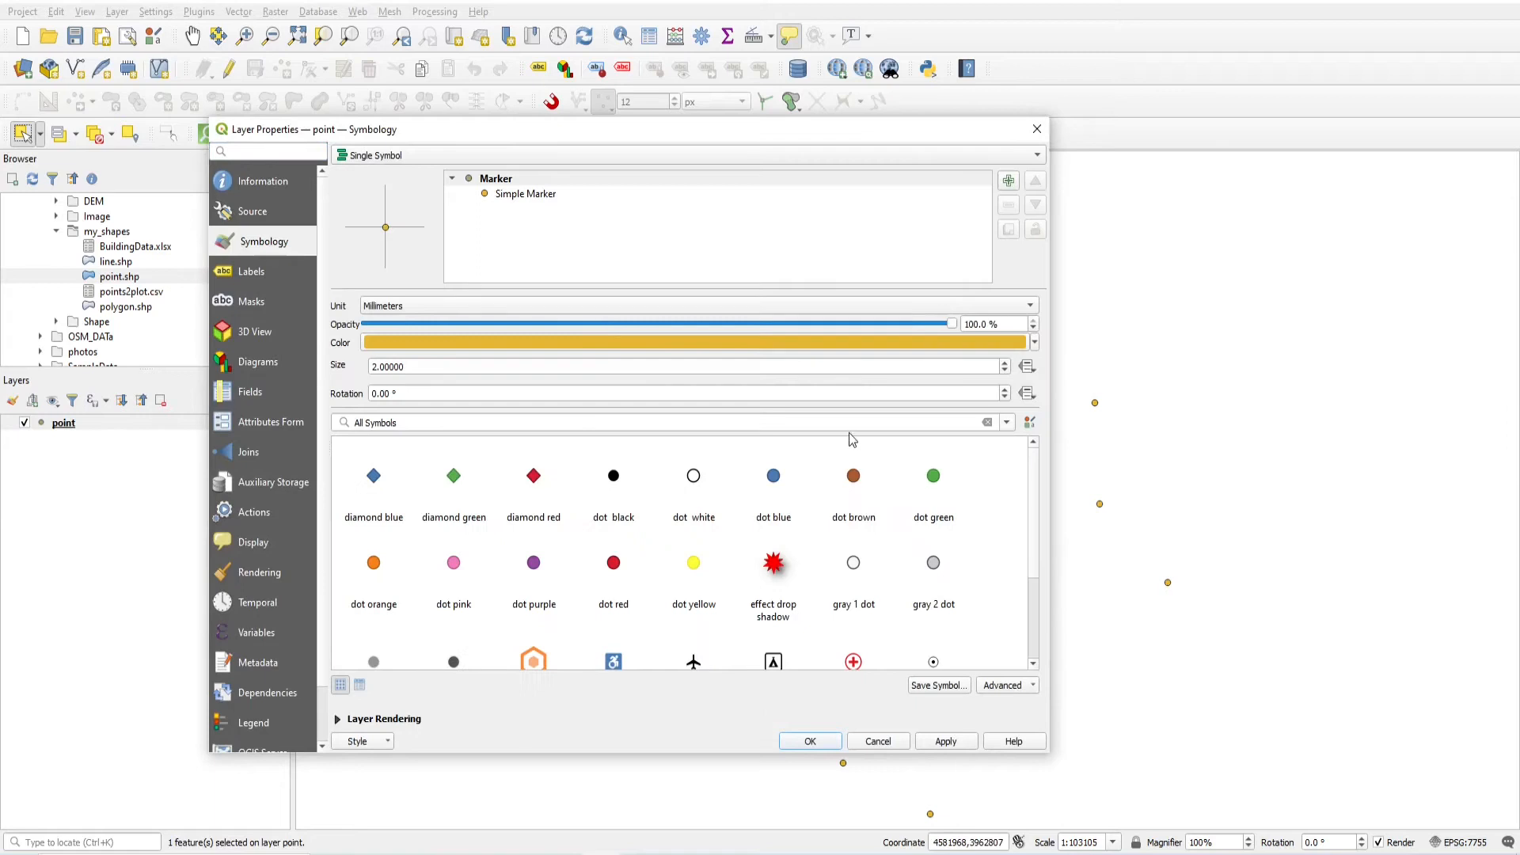
{"action": "left_click", "coordinate": [1005, 364]}
{"action": "left_click", "coordinate": [1004, 364]}
{"action": "left_click", "coordinate": [1004, 364]}
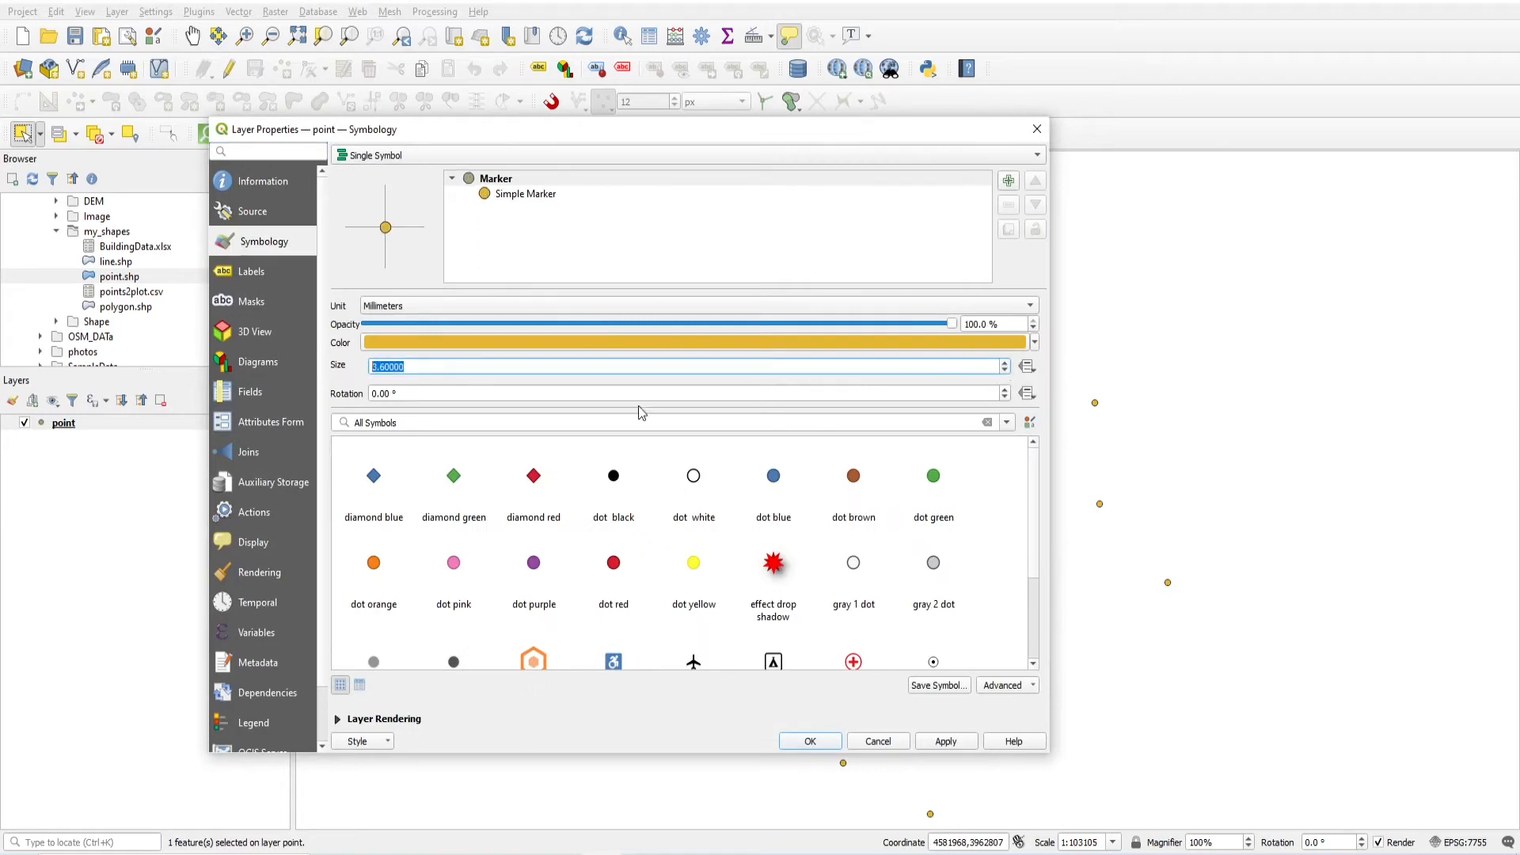
{"action": "type", "text": "58"}
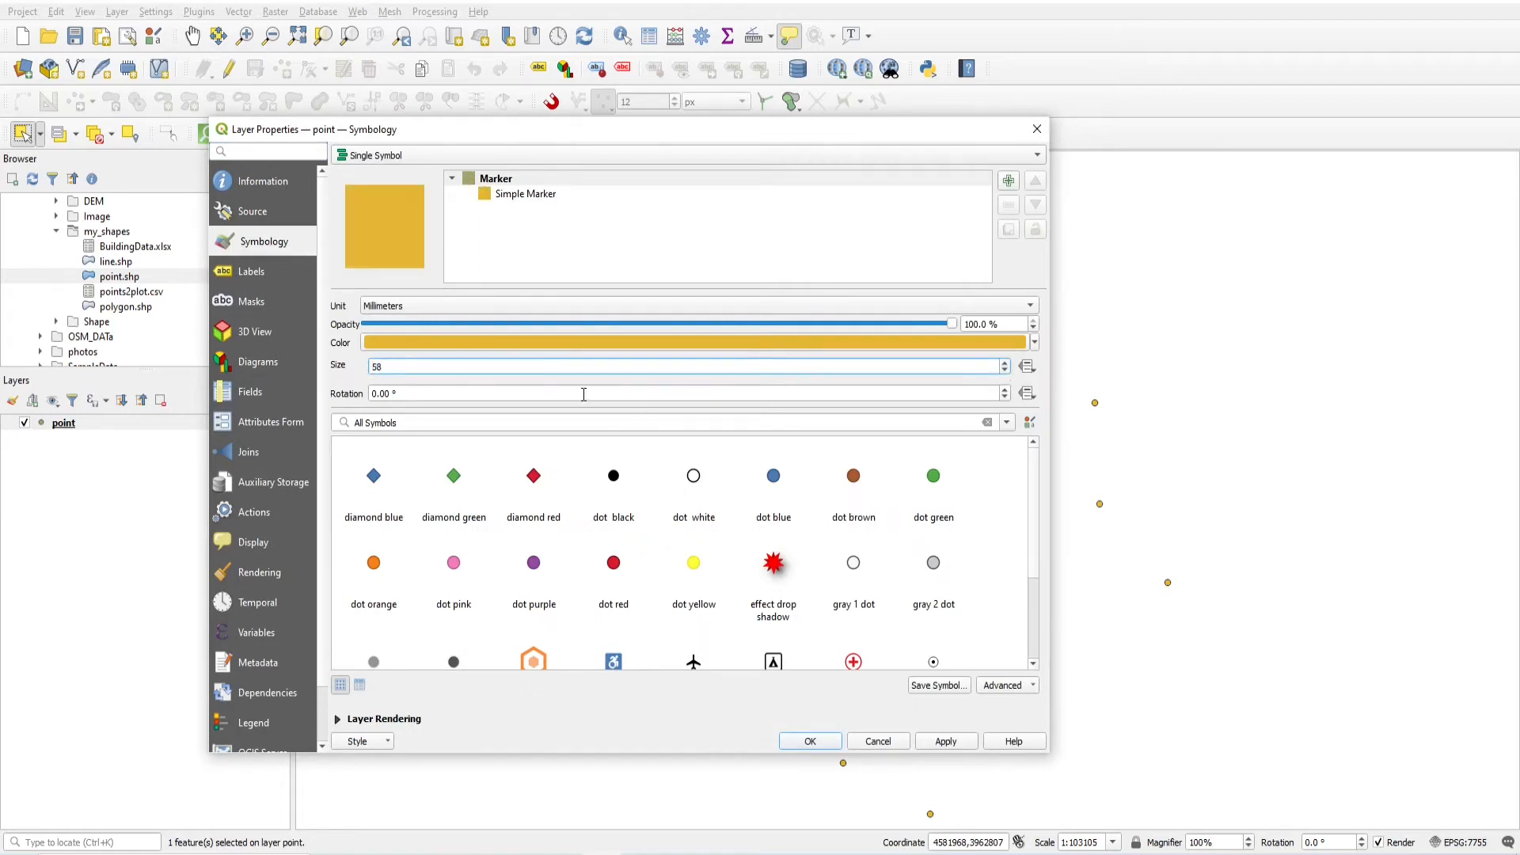
{"action": "left_click", "coordinate": [810, 741]}
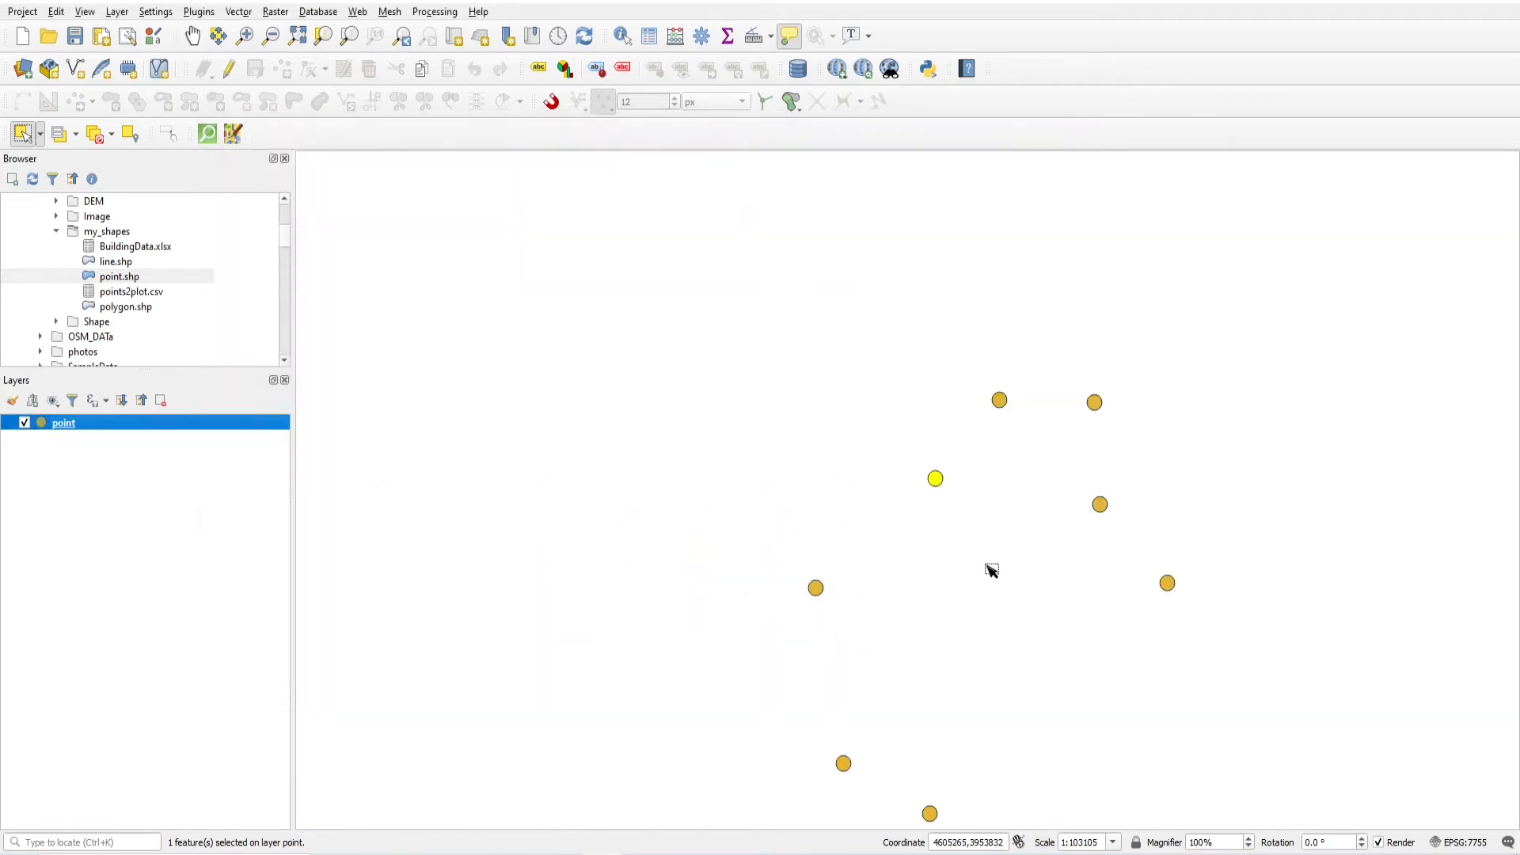
Clear the selection and box-select the four easternmost points of the cluster to view their highlight colour.
{"action": "left_click", "coordinate": [991, 570]}
{"action": "left_click_drag", "start_coordinate": [968, 347], "coordinate": [1247, 641]}
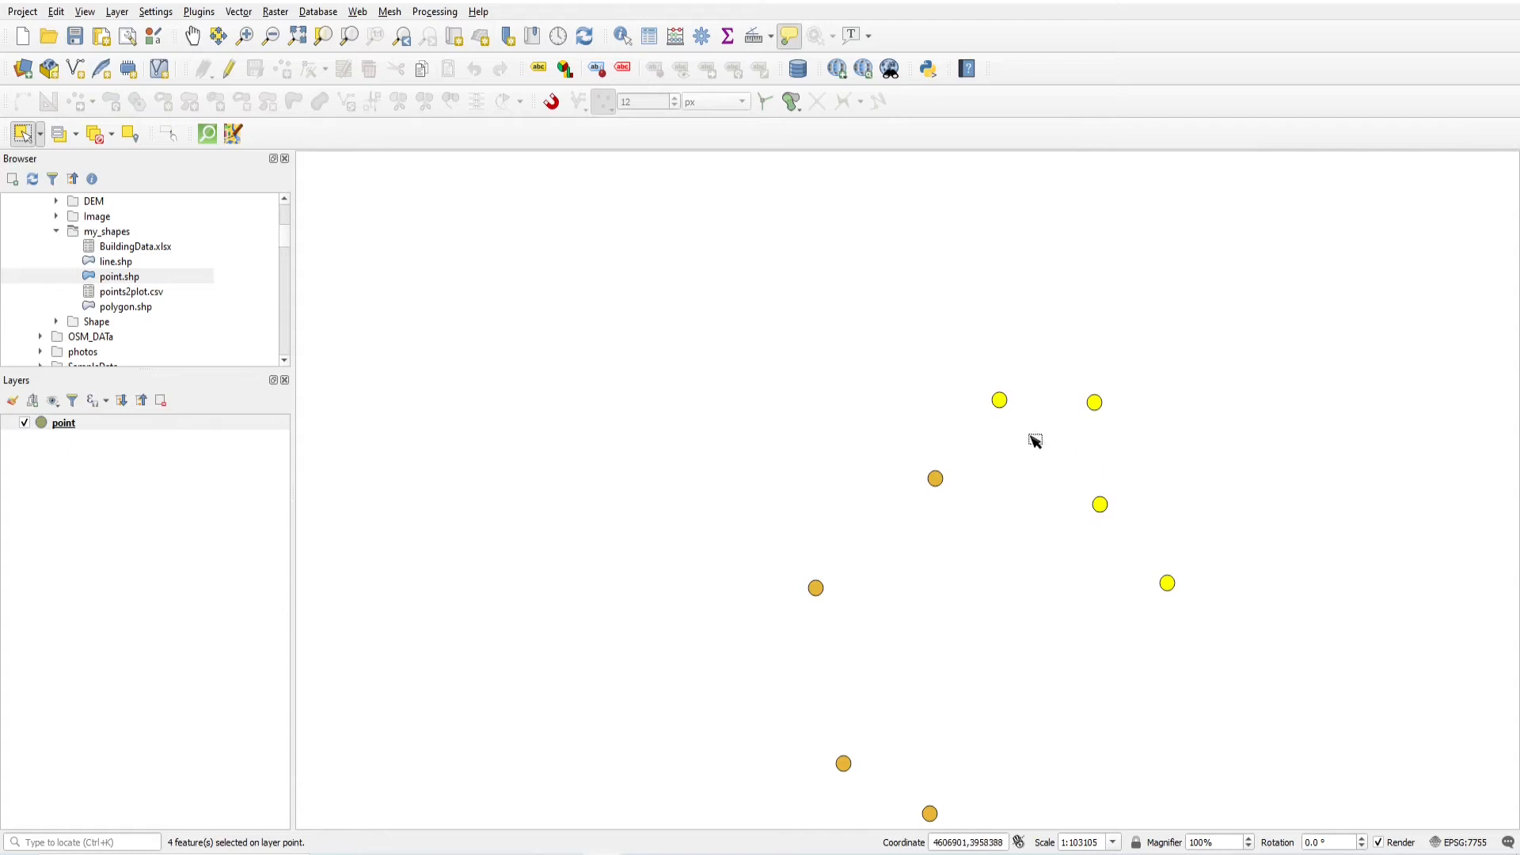
{"action": "left_click", "coordinate": [1152, 422]}
{"action": "left_click_drag", "start_coordinate": [967, 352], "coordinate": [1275, 662]}
Set the default map selection color to blue in the Canvas & Legend options.
{"action": "left_click", "coordinate": [167, 13]}
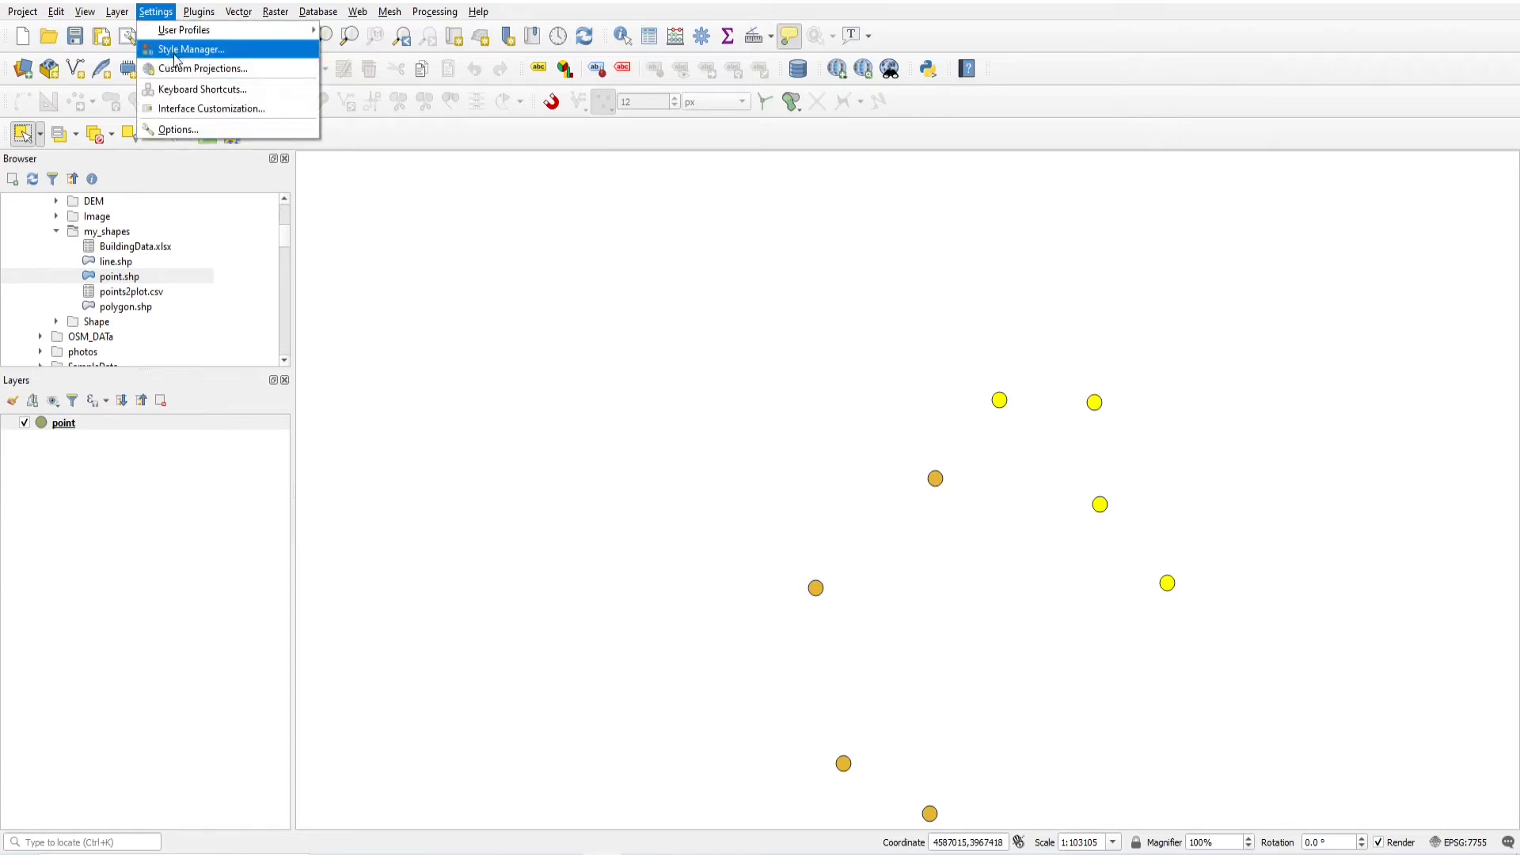
{"action": "left_click", "coordinate": [186, 130]}
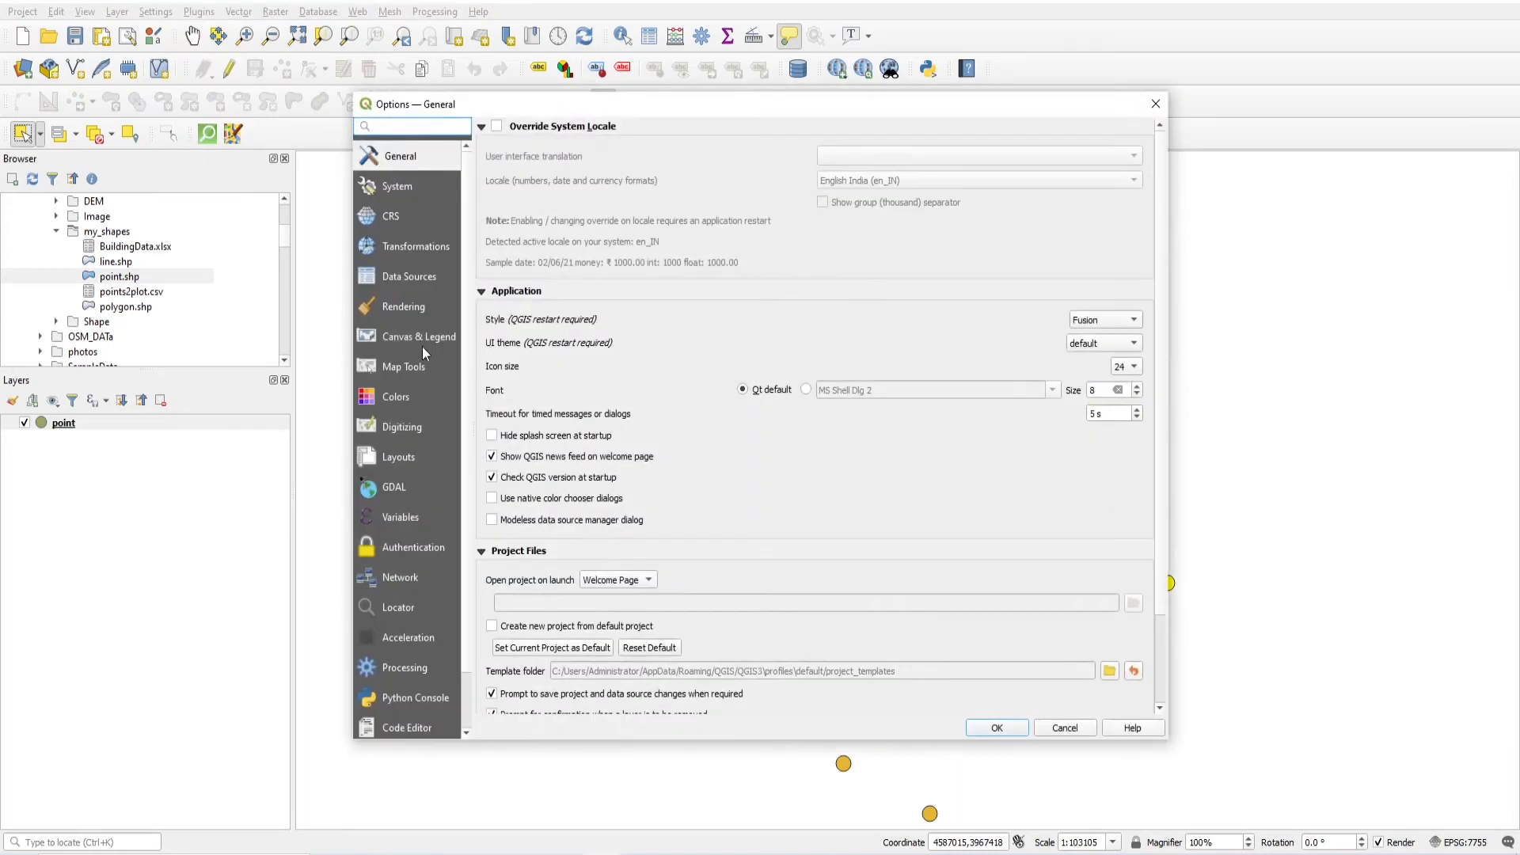
{"action": "left_click", "coordinate": [420, 338]}
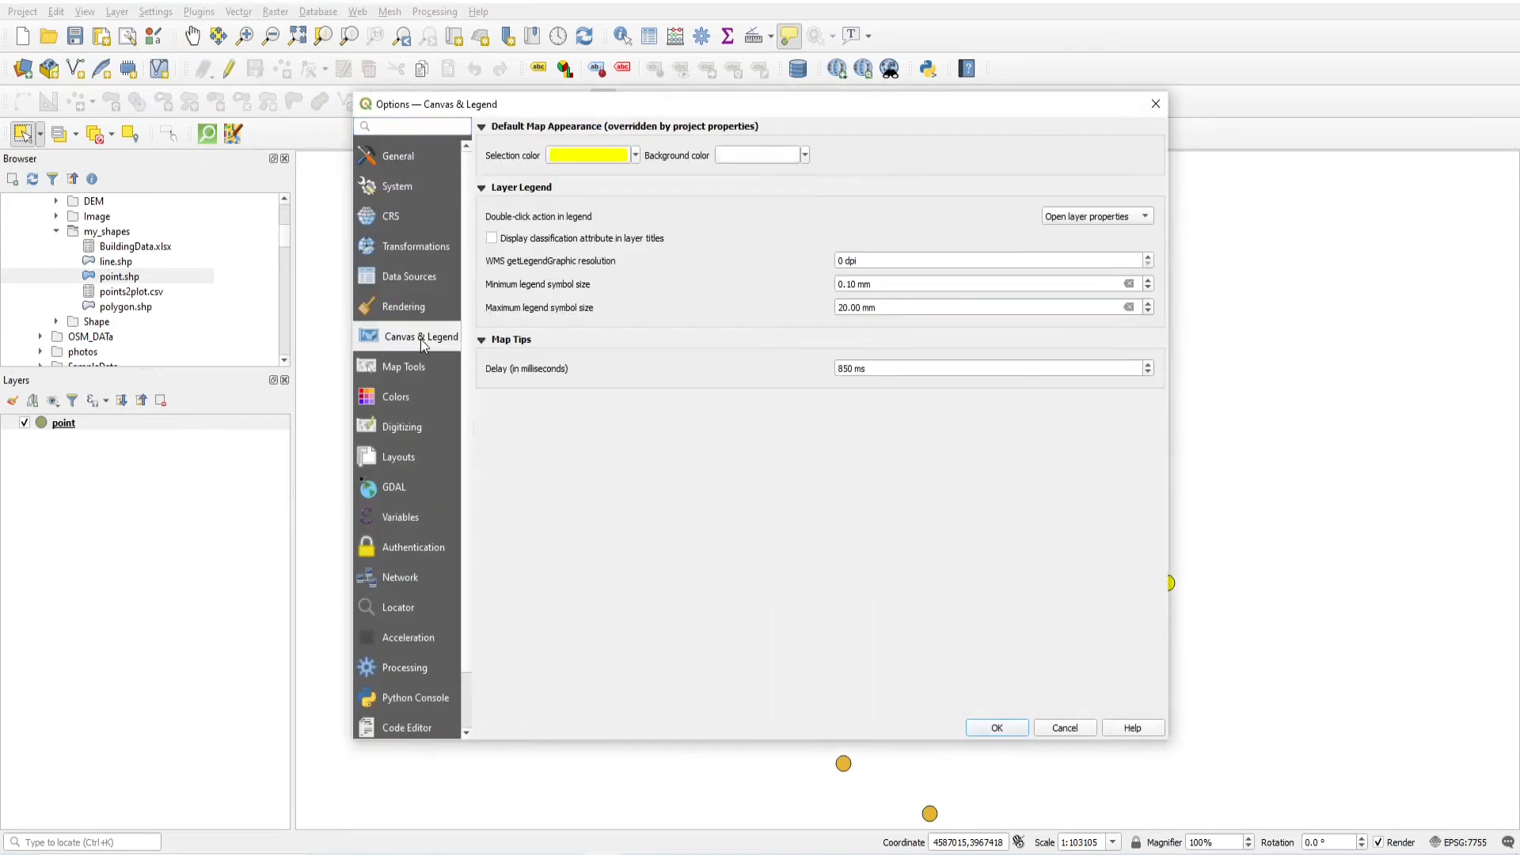
{"action": "left_click", "coordinate": [635, 155]}
{"action": "left_click", "coordinate": [594, 341]}
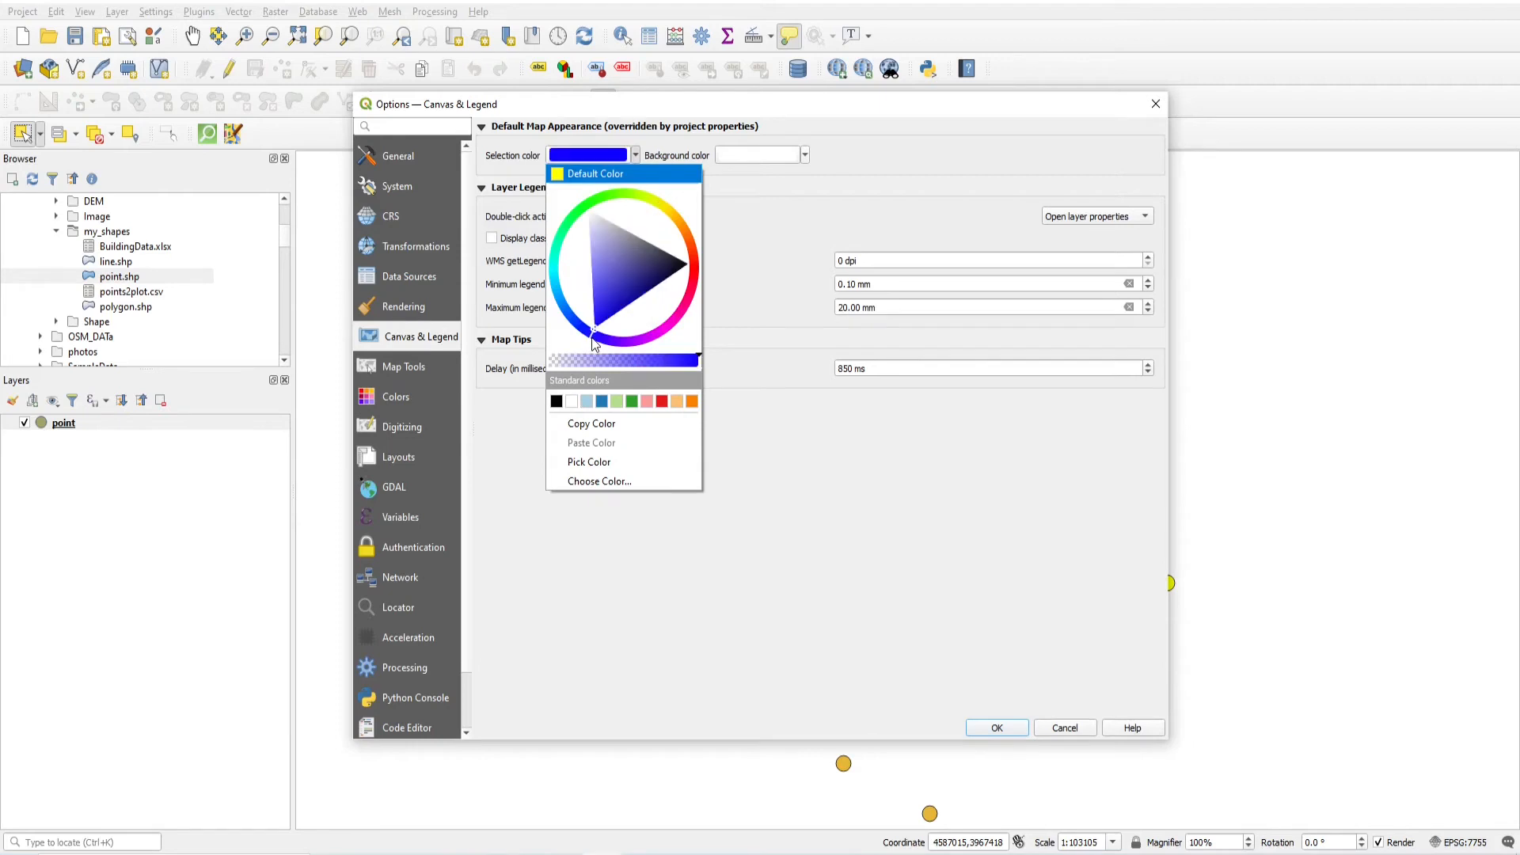
{"action": "left_click", "coordinate": [598, 317]}
{"action": "left_click", "coordinate": [817, 512]}
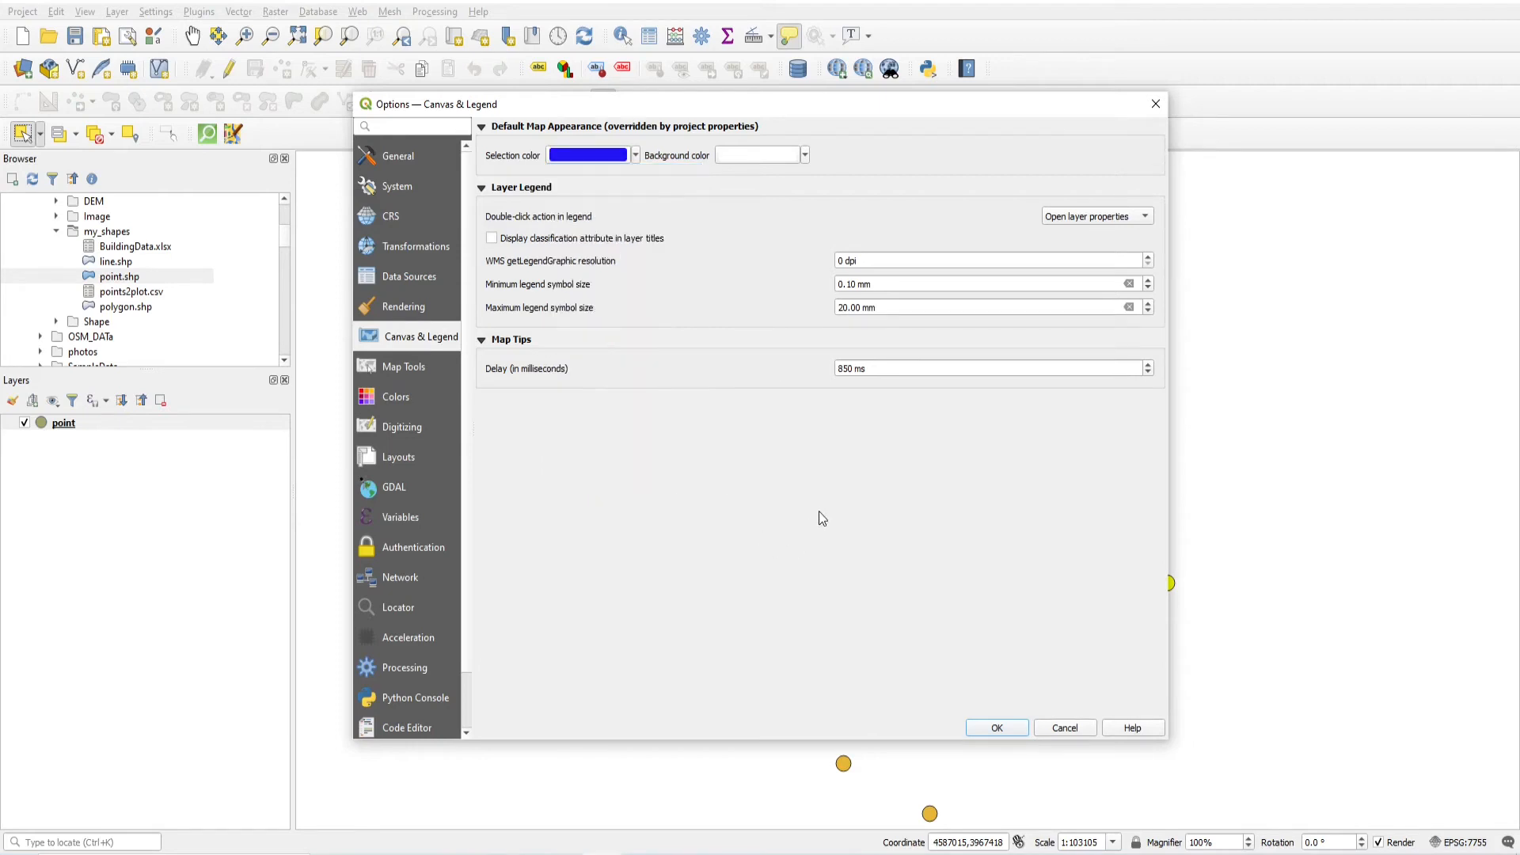
{"action": "left_click", "coordinate": [997, 727]}
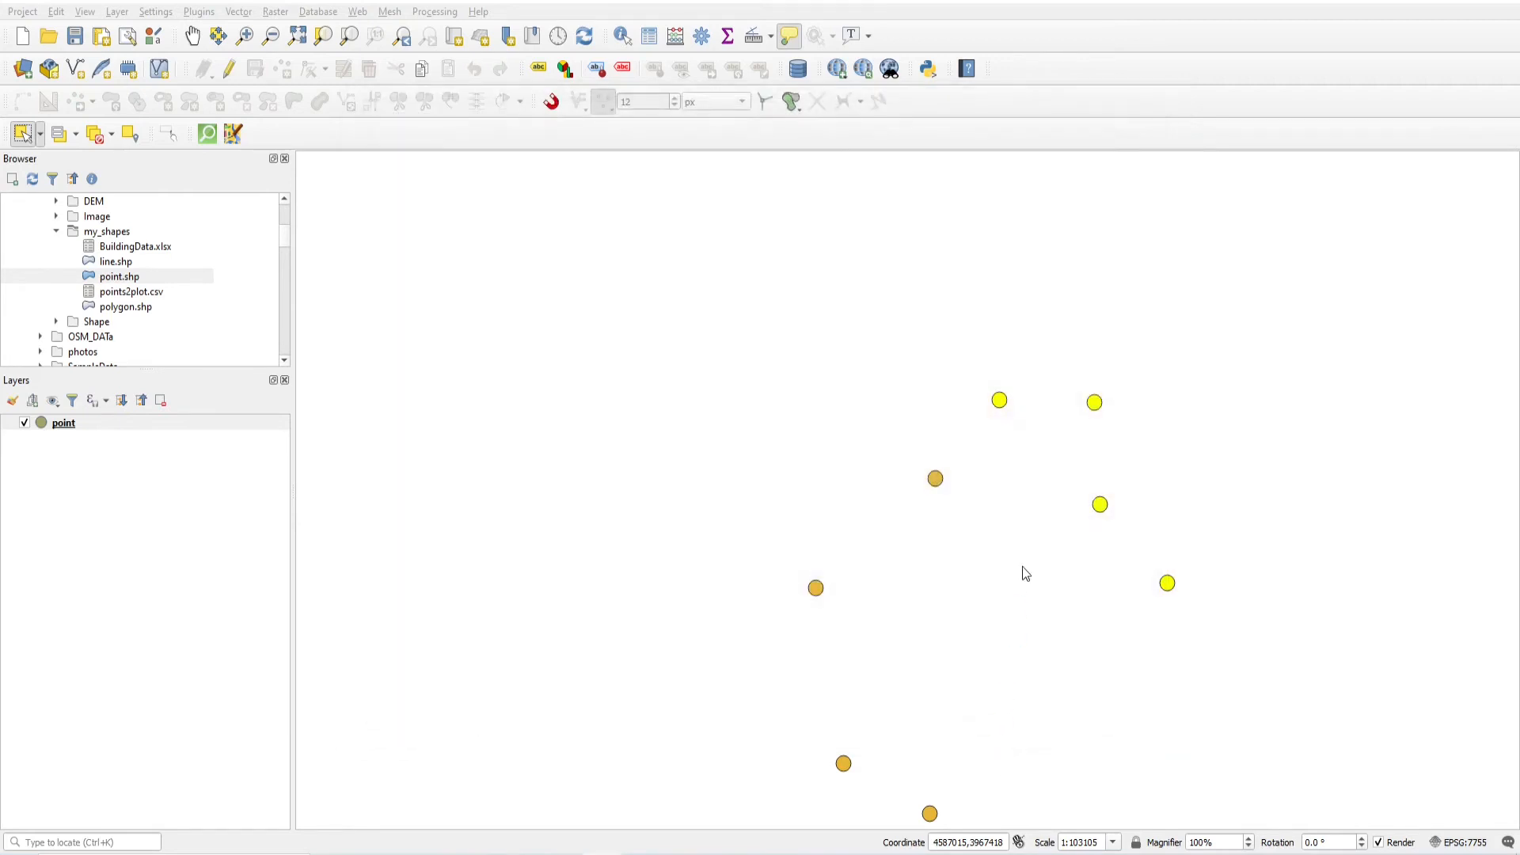
Box-select different groups of points in turn to check which selection colour the map uses.
{"action": "left_click", "coordinate": [1027, 538]}
{"action": "left_click_drag", "start_coordinate": [966, 342], "coordinate": [1262, 650]}
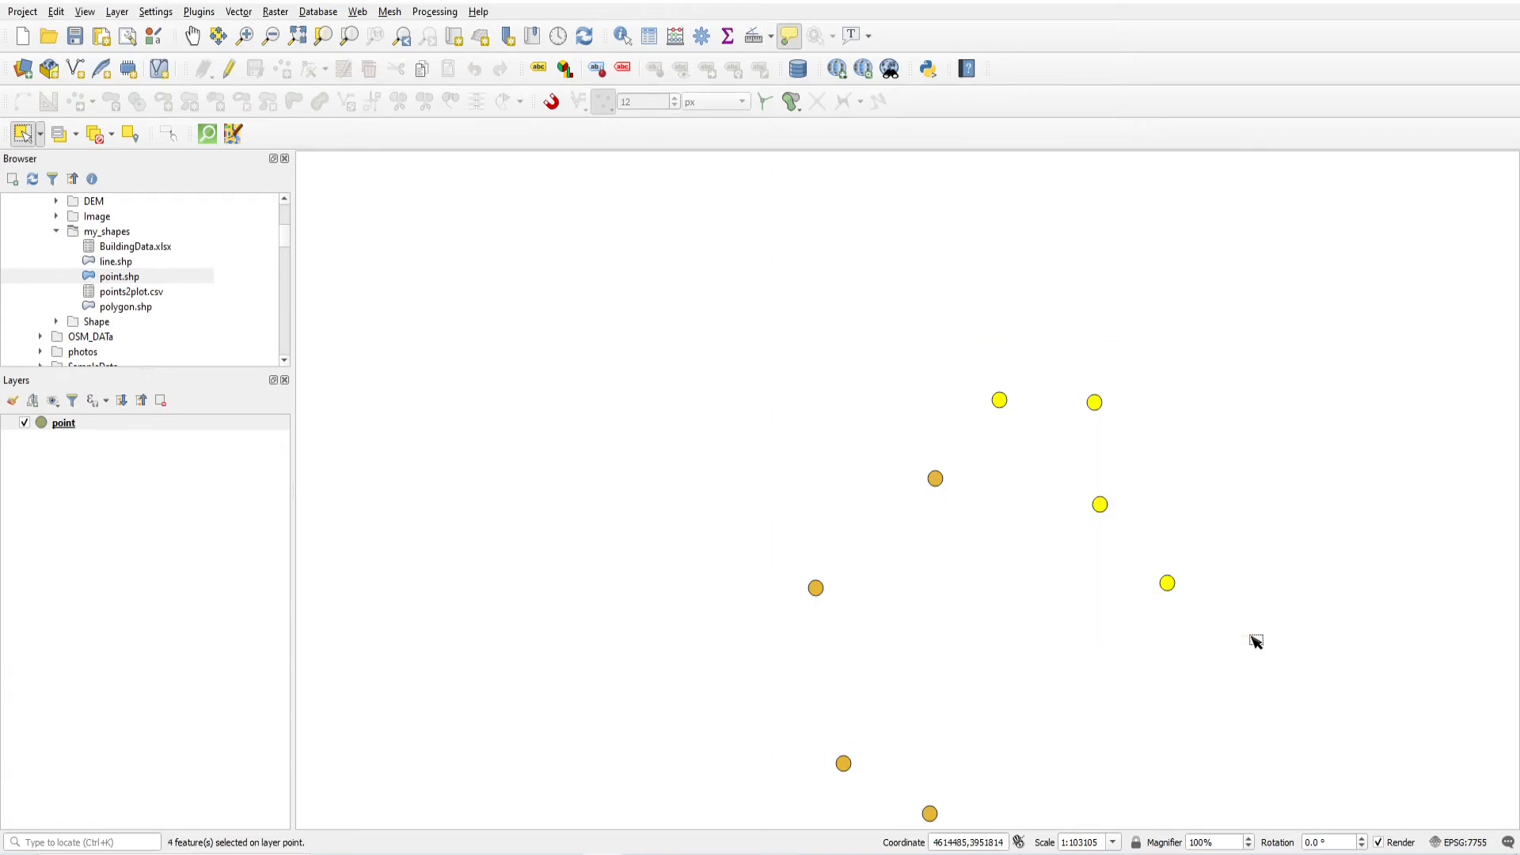
{"action": "left_click_drag", "start_coordinate": [864, 435], "coordinate": [1021, 566]}
{"action": "left_click_drag", "start_coordinate": [704, 520], "coordinate": [1012, 824]}
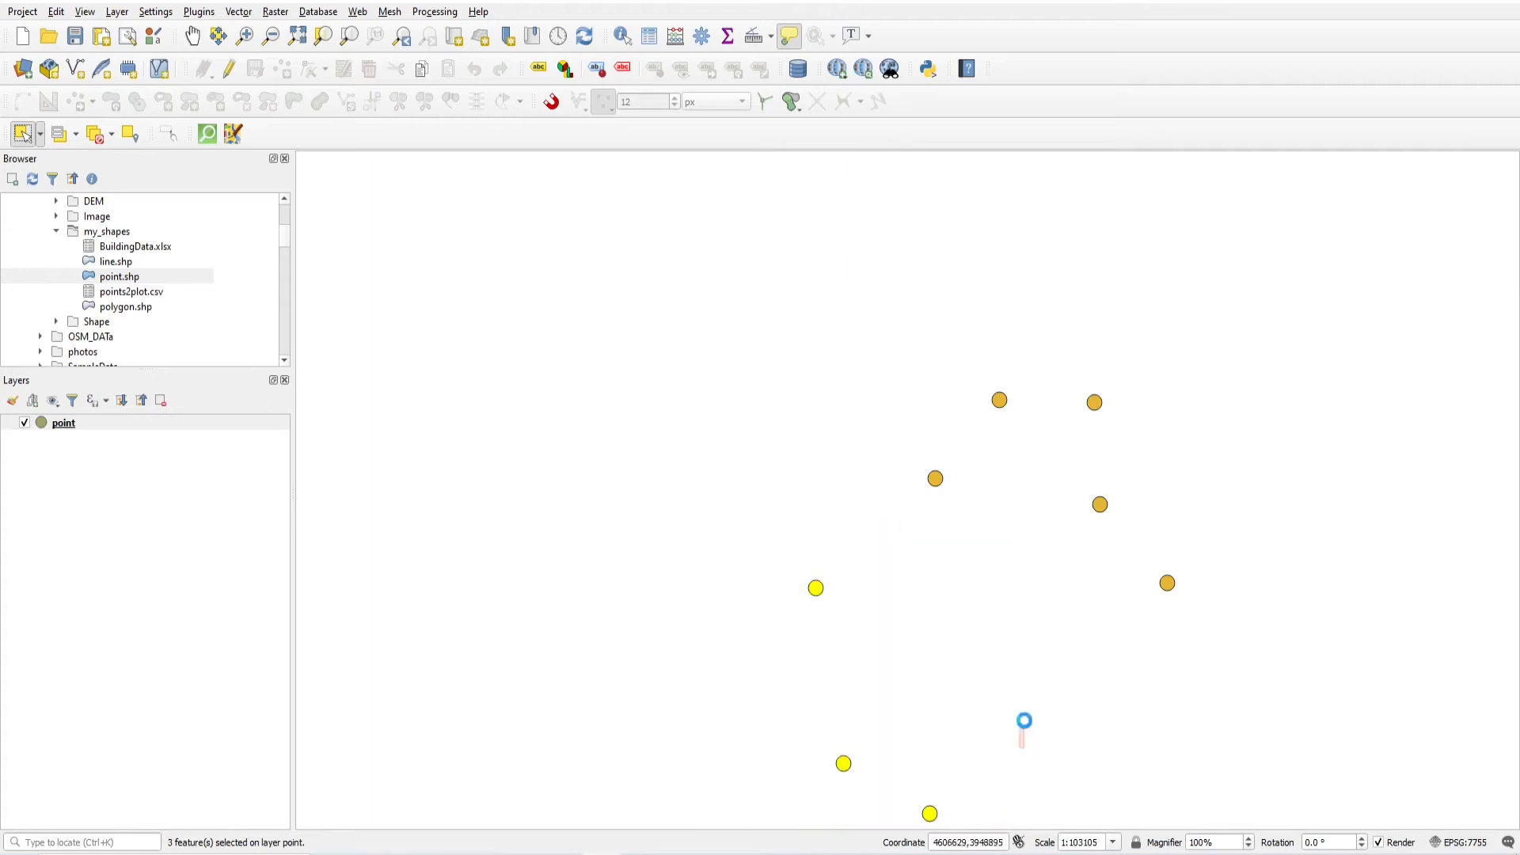
Review the default selection color in the Canvas & Legend options, then close them.
{"action": "left_click", "coordinate": [169, 15]}
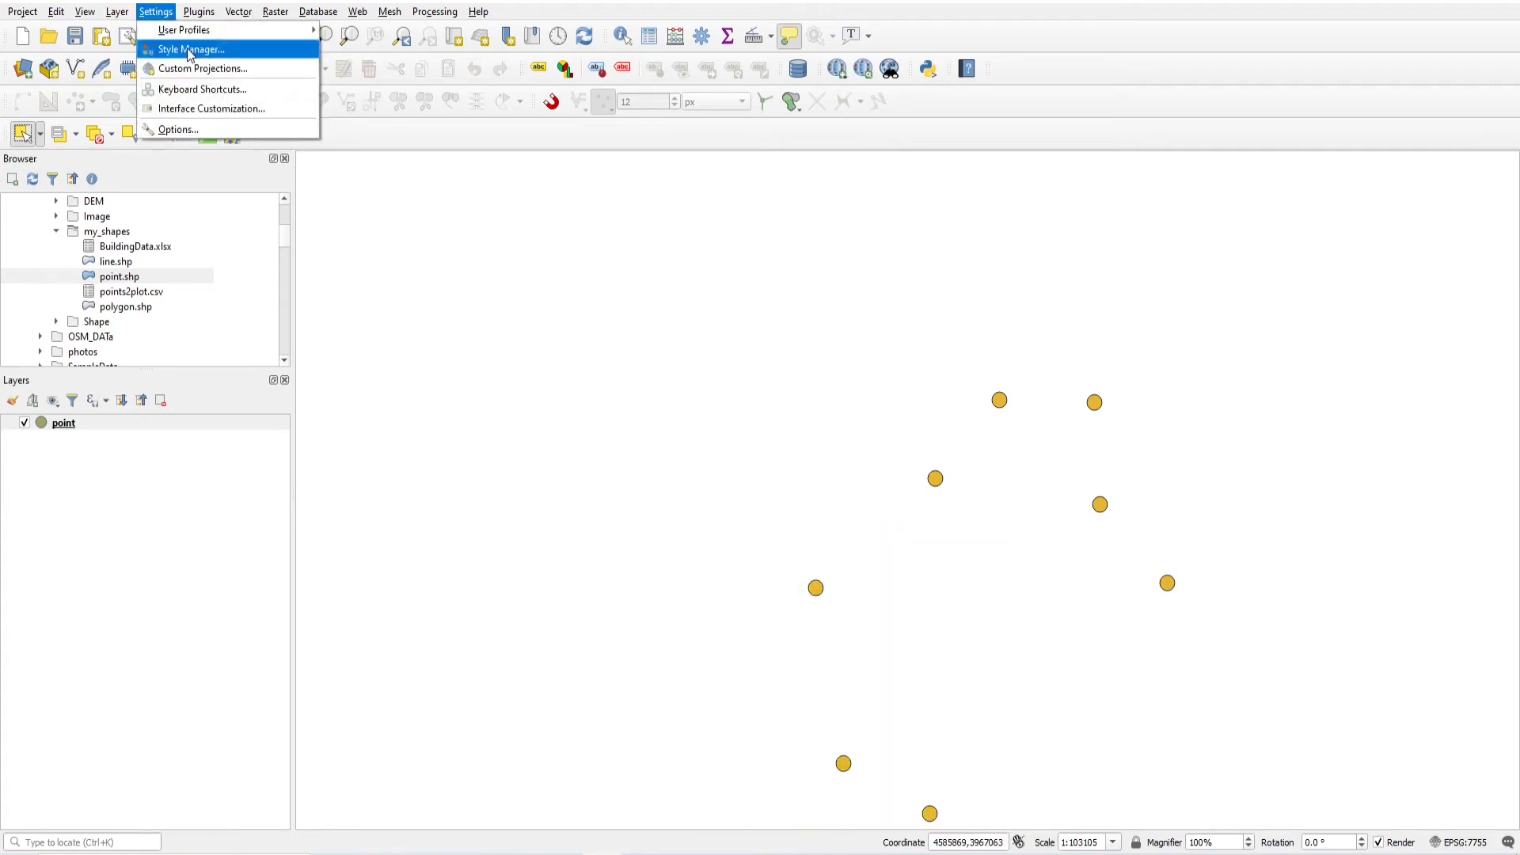
{"action": "left_click", "coordinate": [184, 130]}
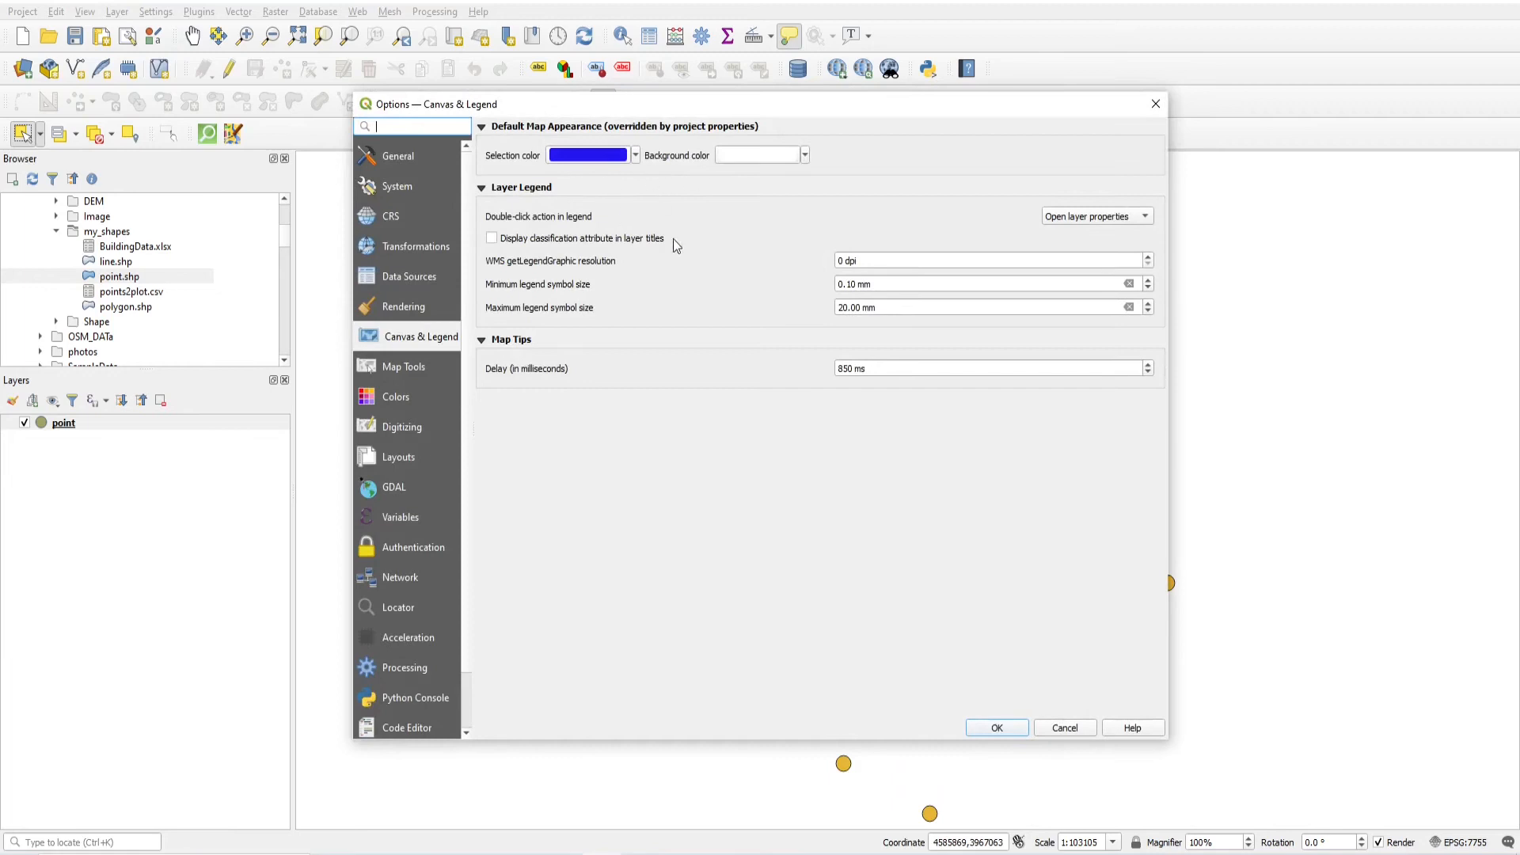
{"action": "left_click", "coordinate": [997, 728]}
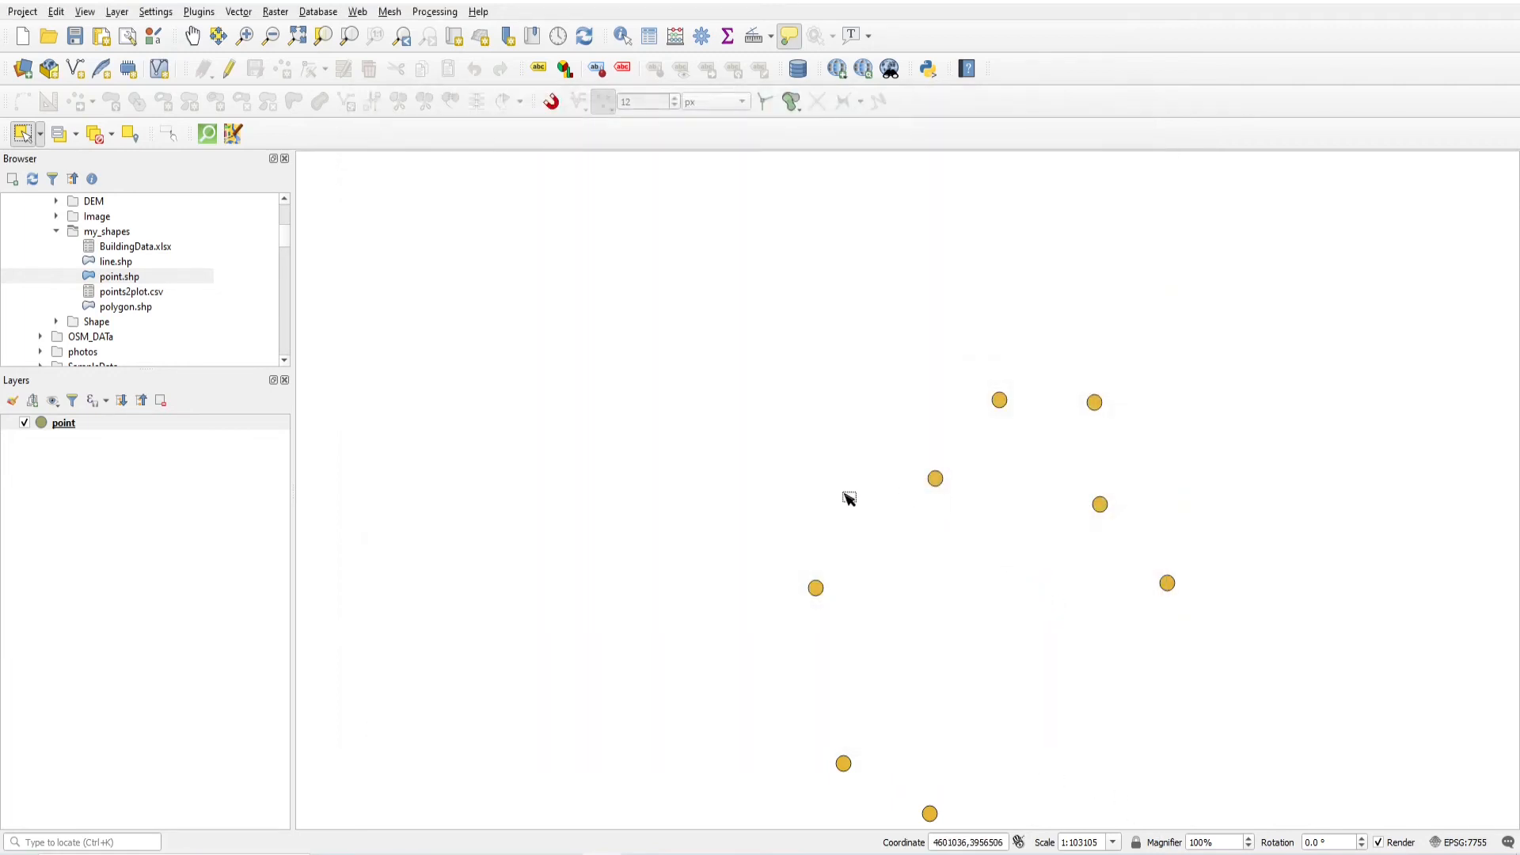
Set the project's selection color to the blue Default Color in the General project properties.
{"action": "left_click", "coordinate": [22, 11]}
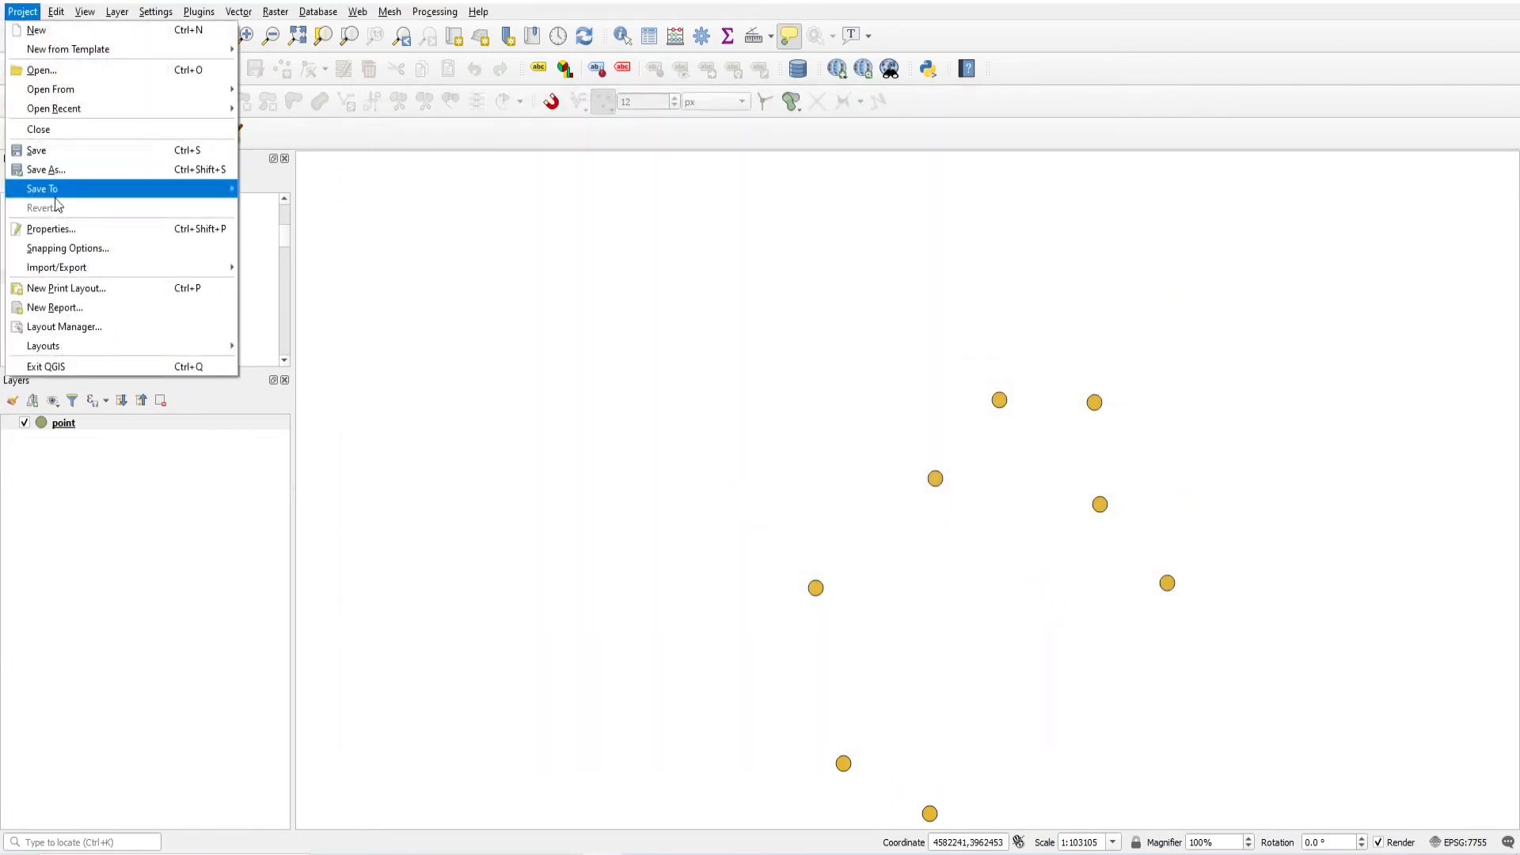
{"action": "left_click", "coordinate": [55, 237]}
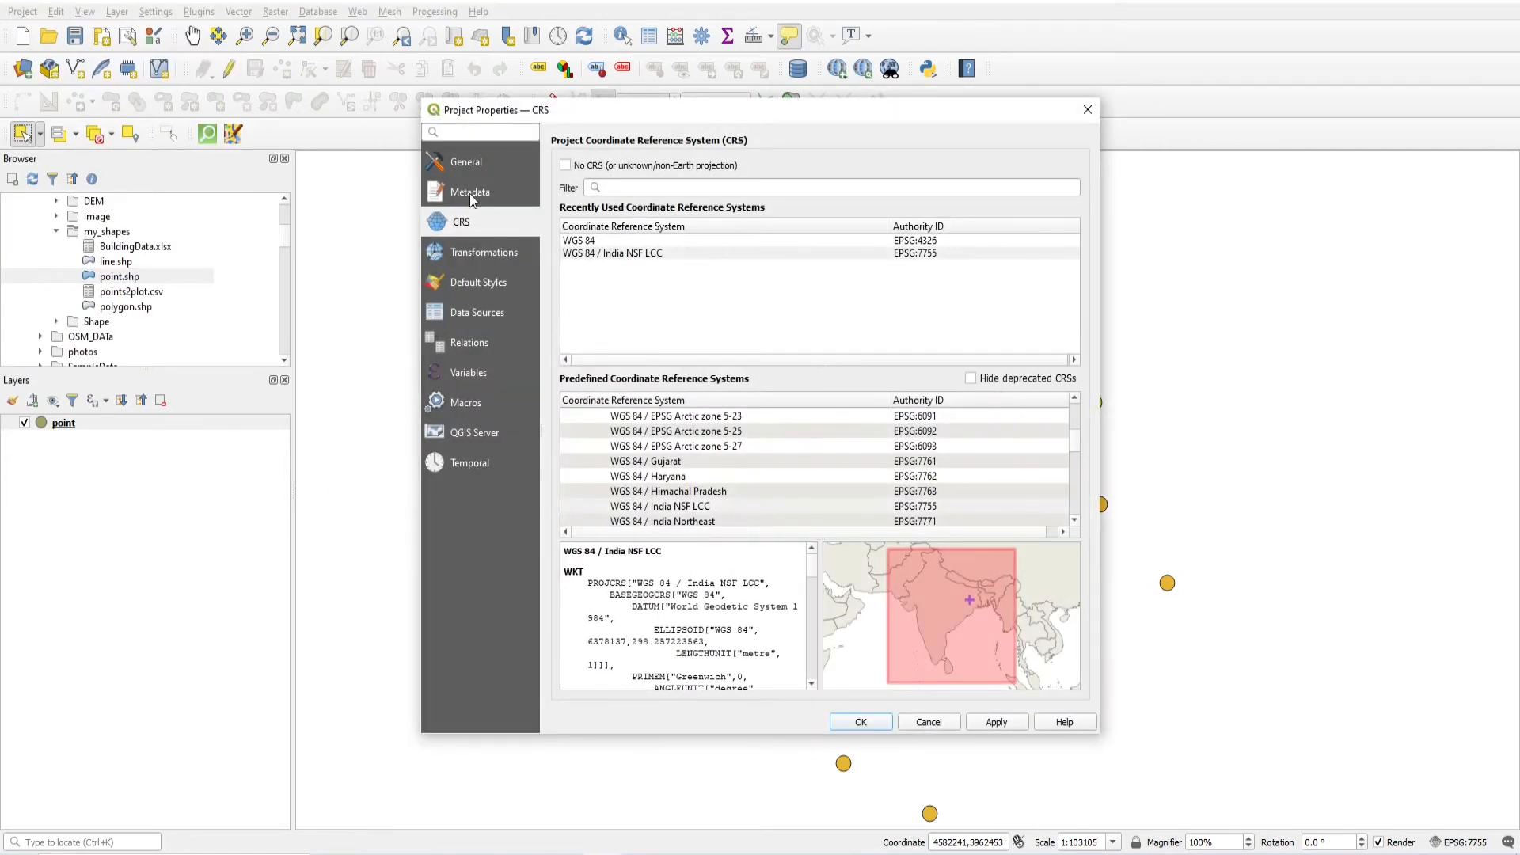
{"action": "left_click", "coordinate": [471, 165]}
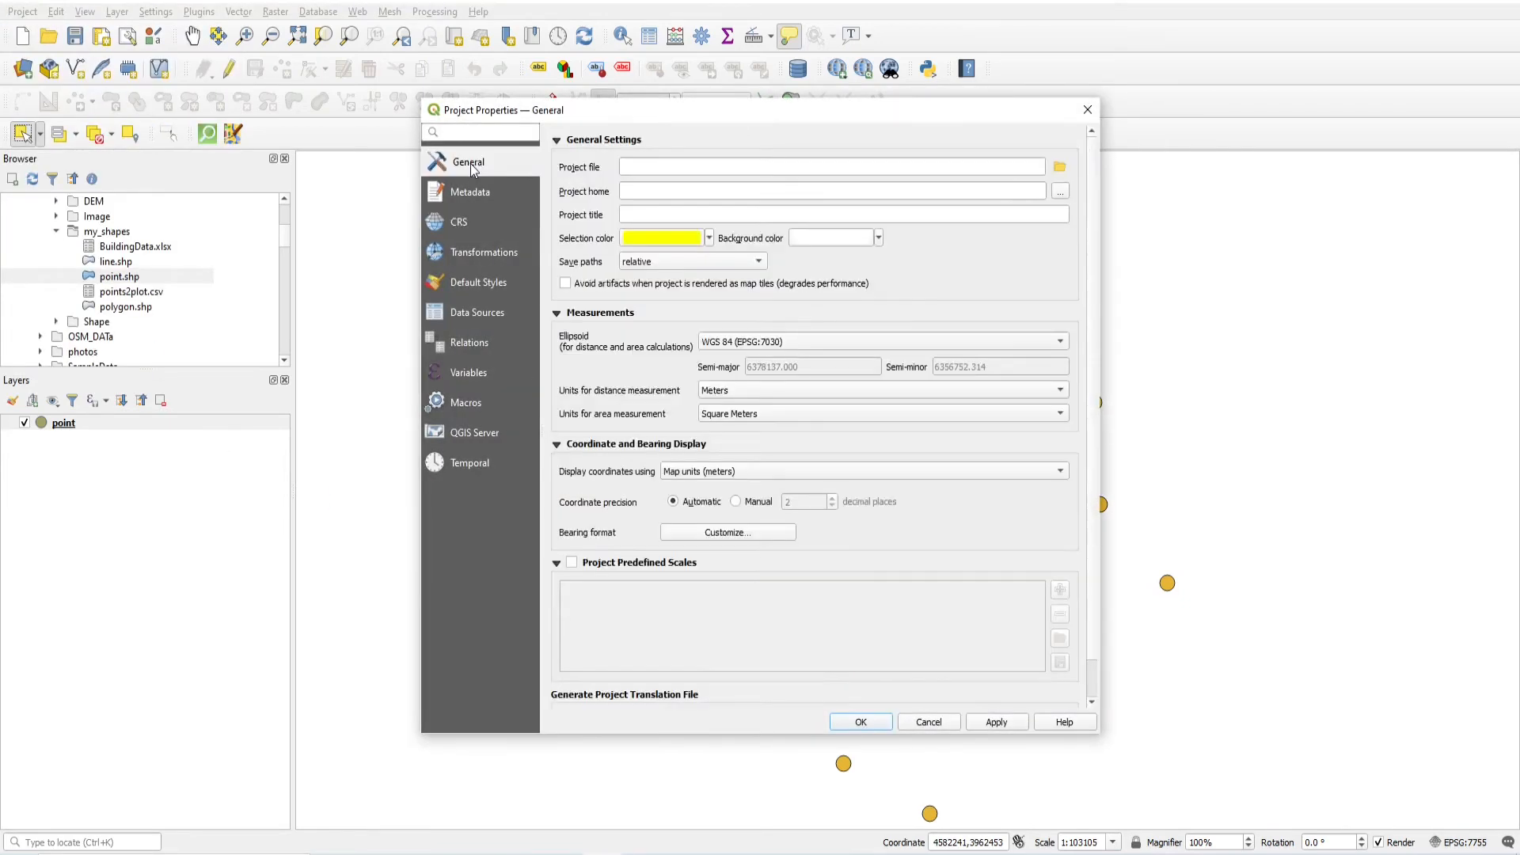
{"action": "left_click", "coordinate": [710, 238]}
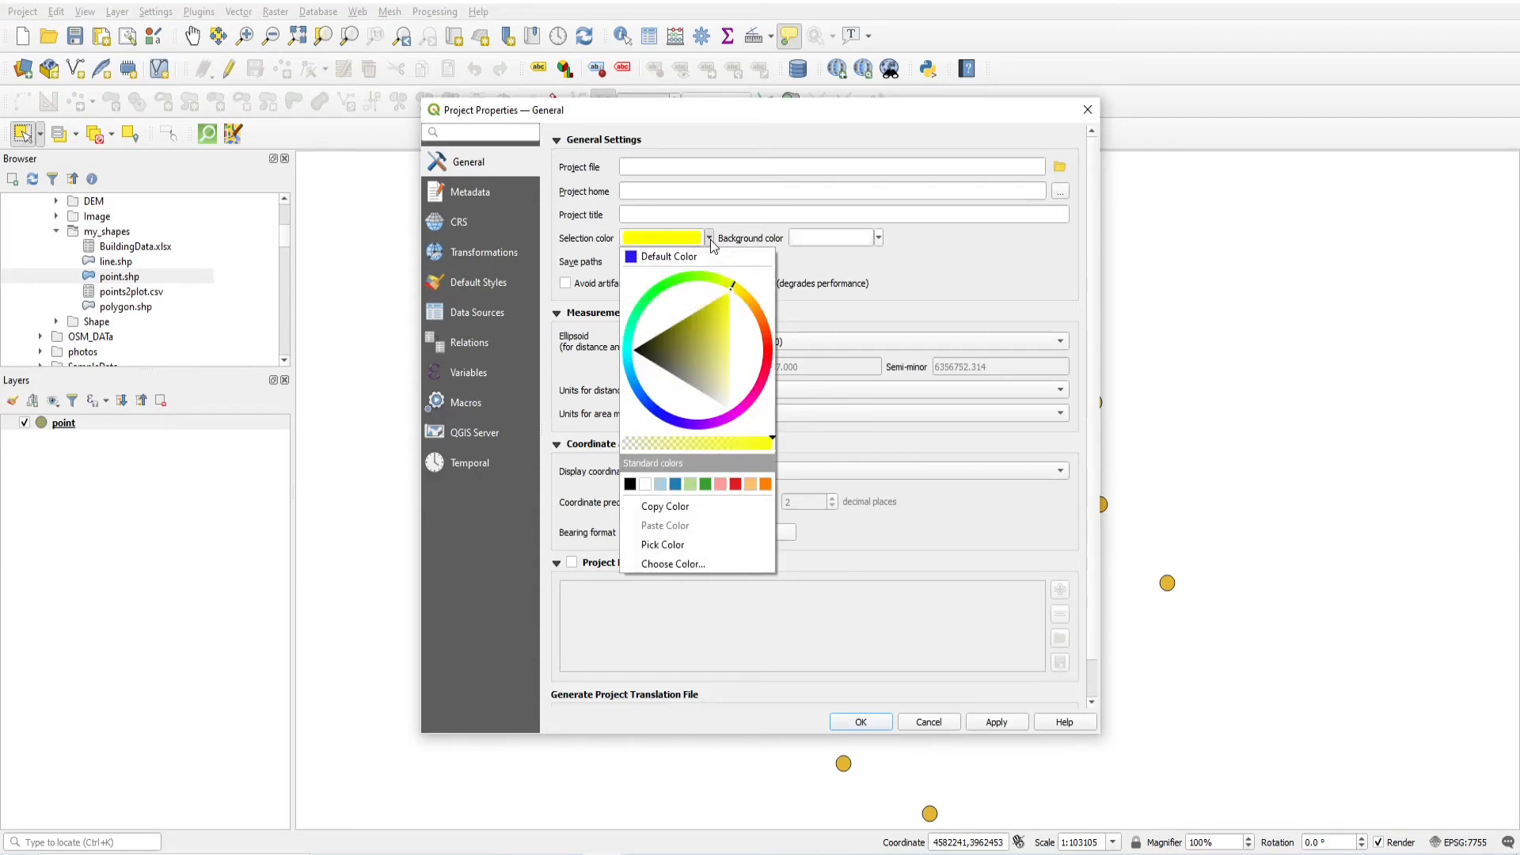
{"action": "left_click", "coordinate": [650, 254]}
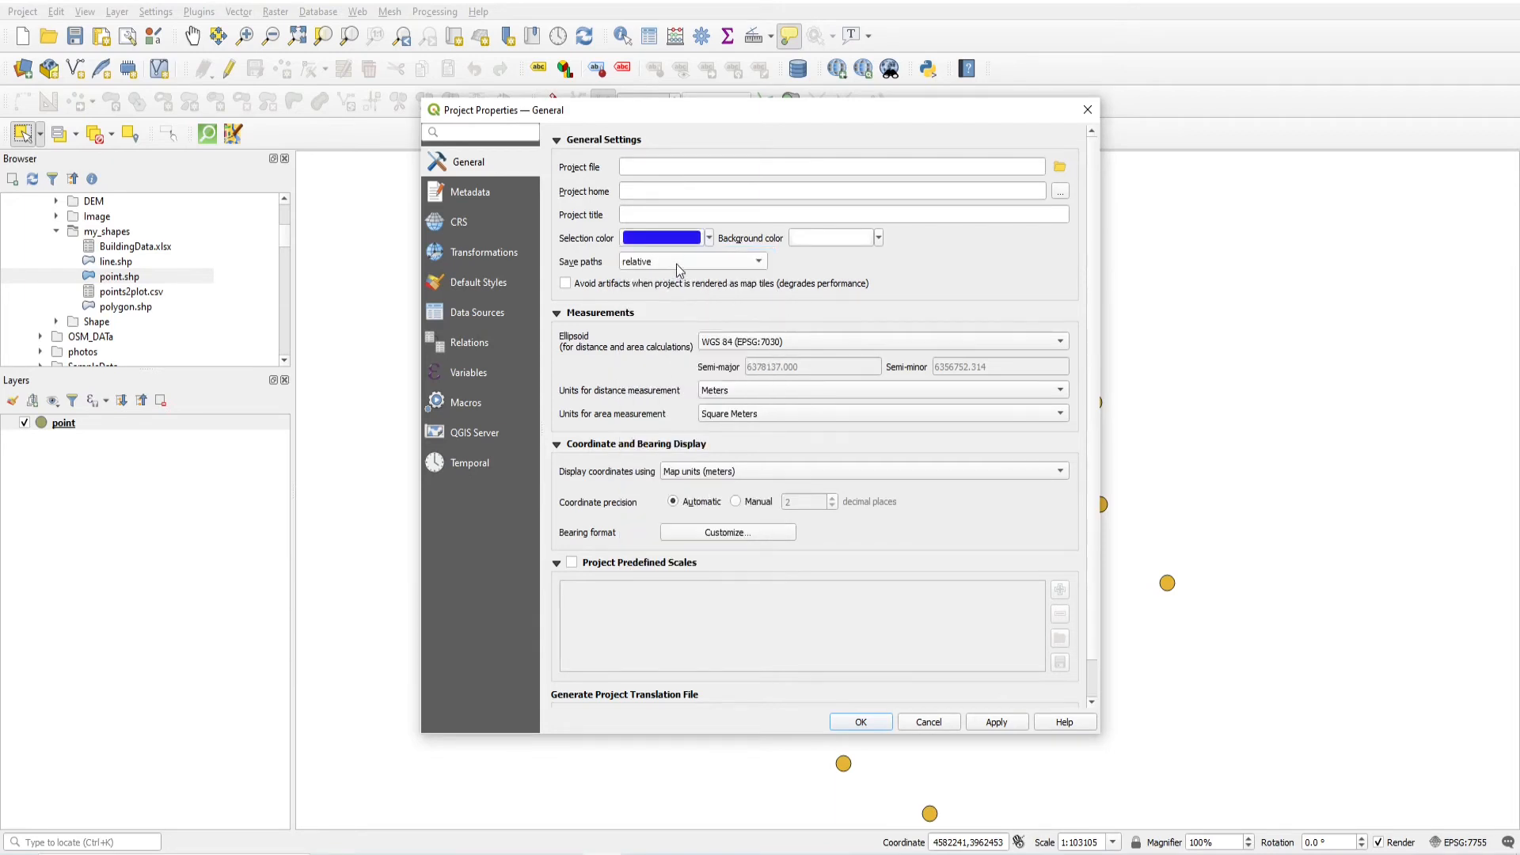
{"action": "left_click", "coordinate": [866, 720]}
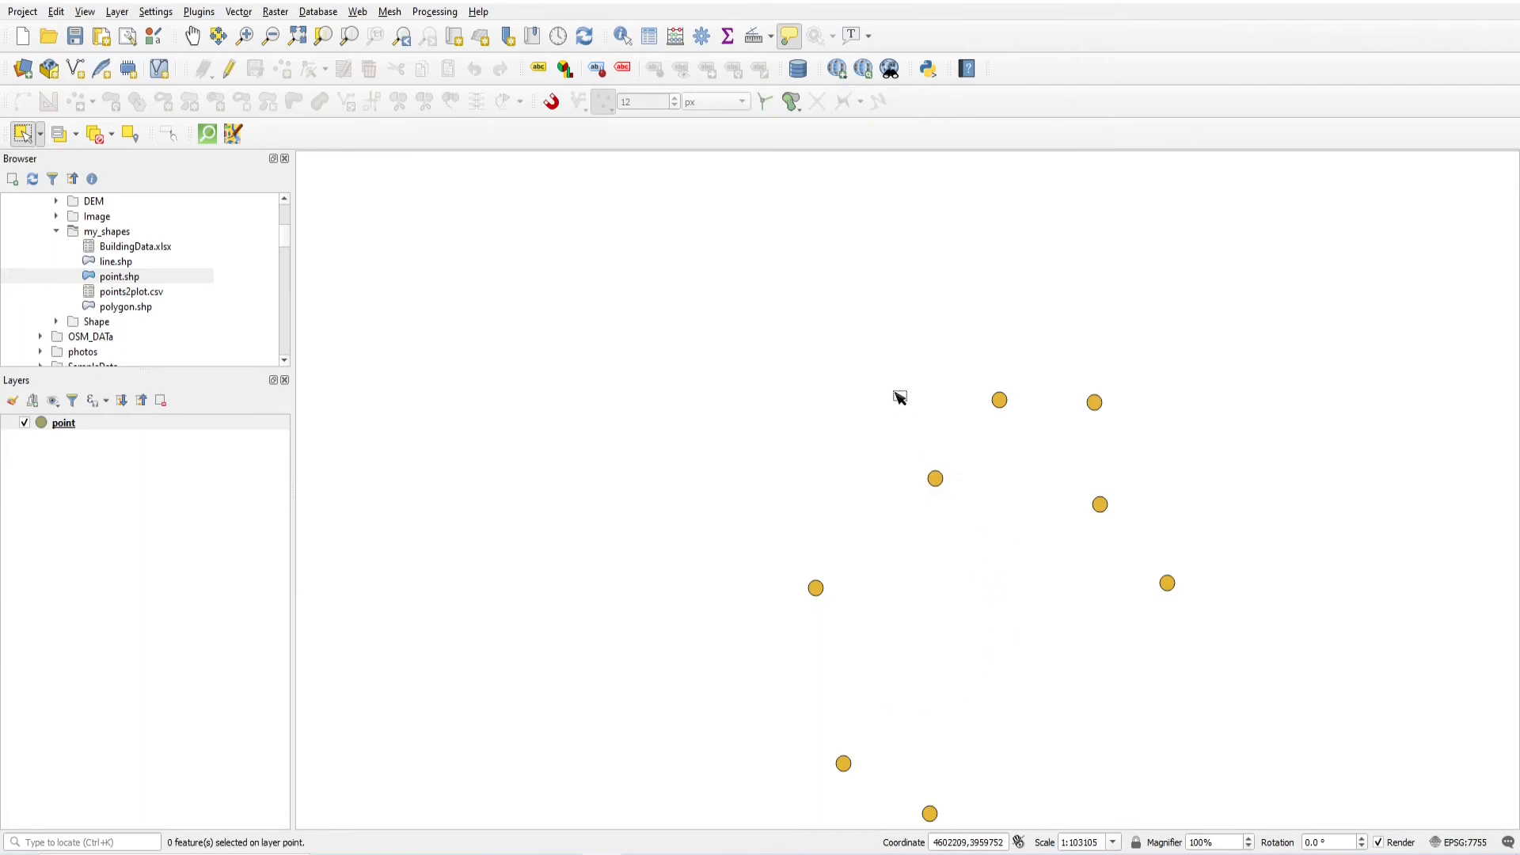
Box-select the points of the eastern cluster to test the project's selection color, then clear the selection.
{"action": "left_click_drag", "start_coordinate": [882, 352], "coordinate": [1296, 655]}
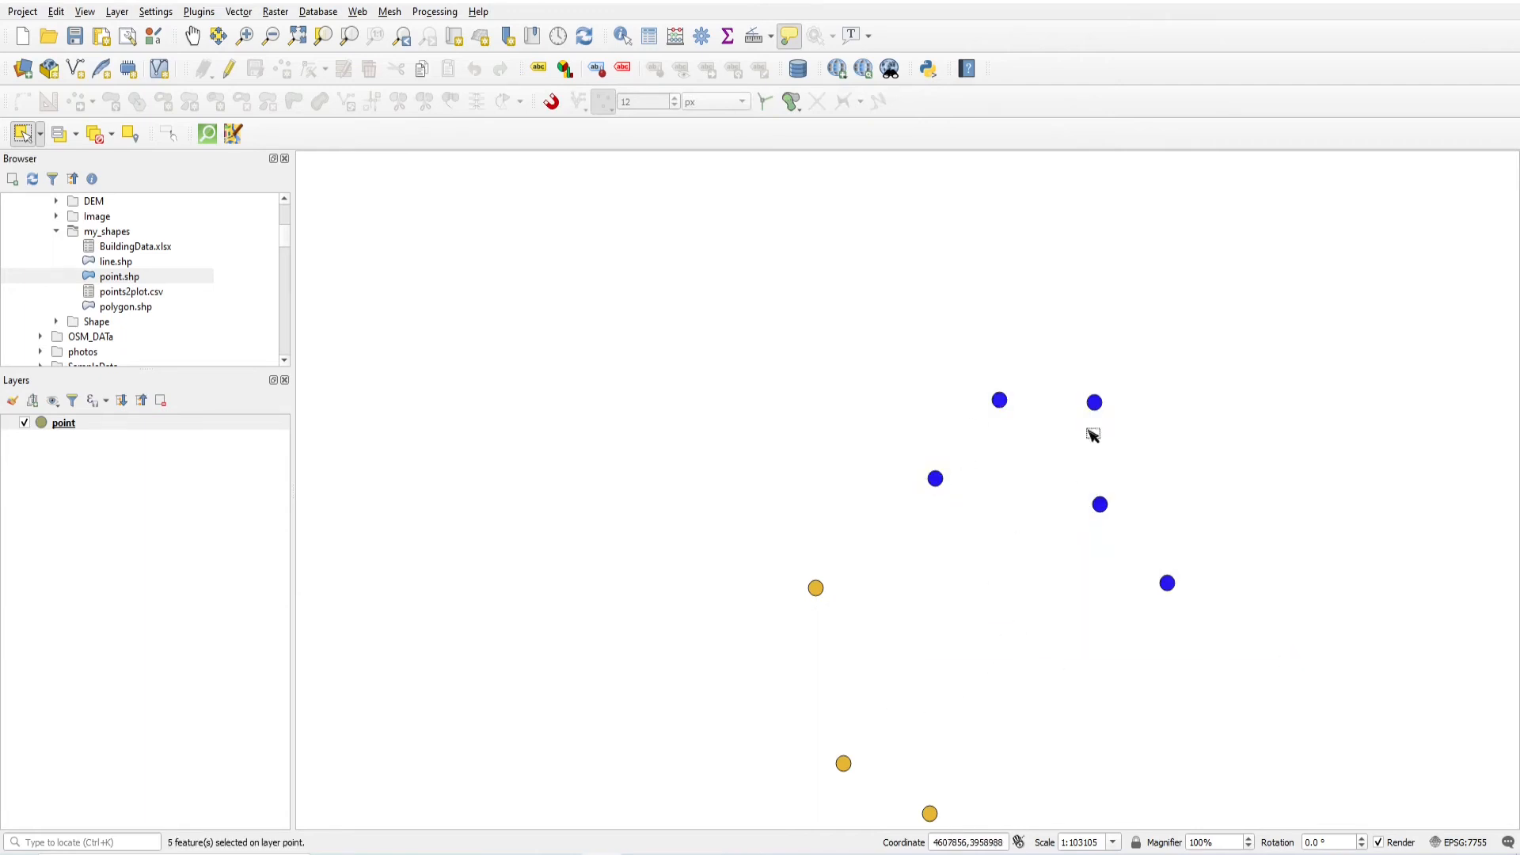
{"action": "left_click", "coordinate": [1125, 576]}
{"action": "left_click_drag", "start_coordinate": [784, 320], "coordinate": [1389, 659]}
{"action": "left_click", "coordinate": [970, 592]}
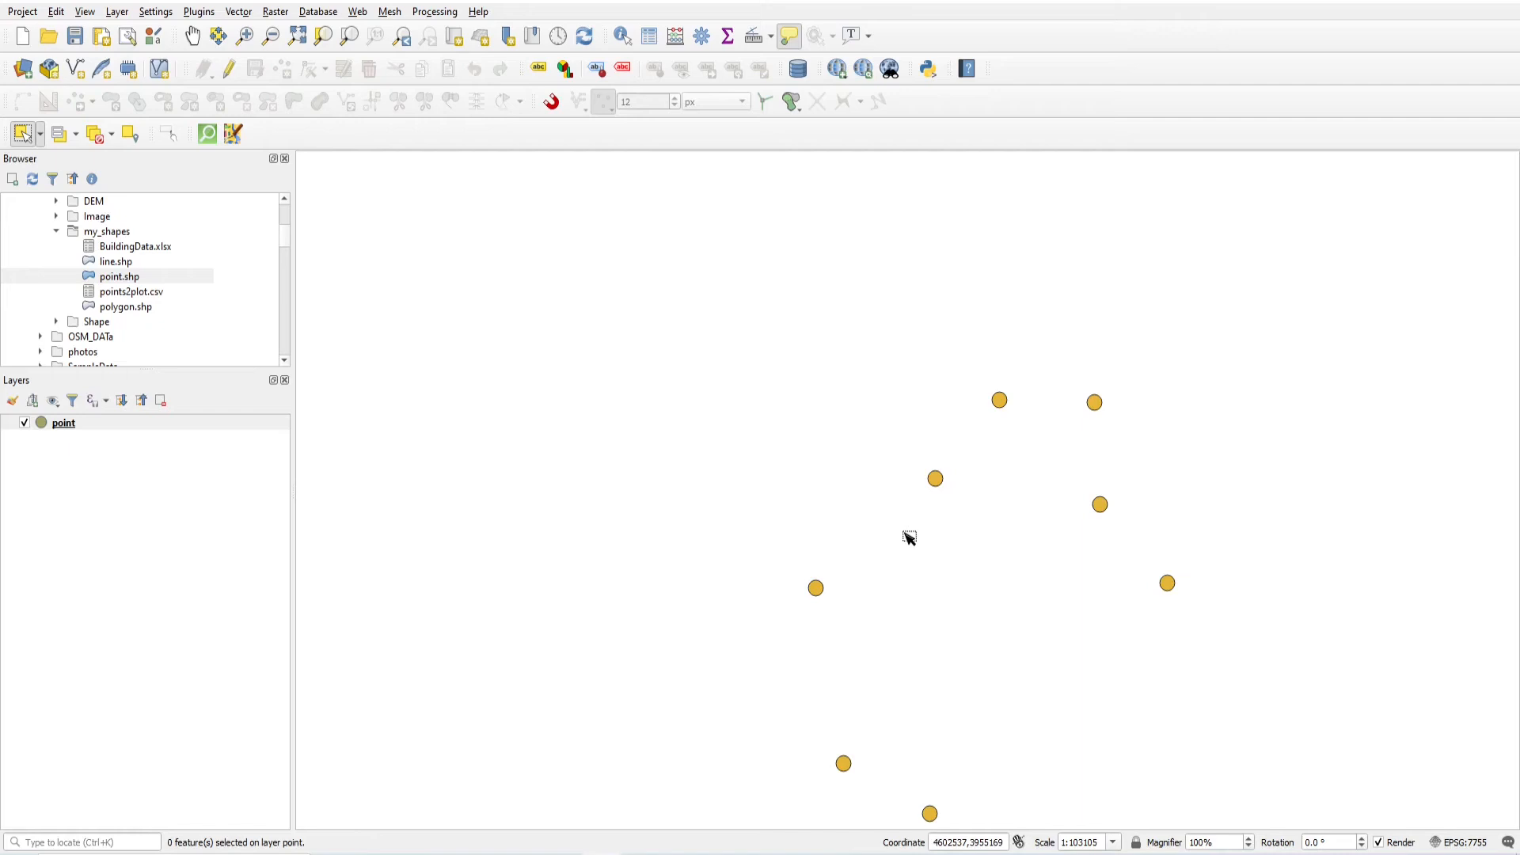
Review the rubberband line and fill colors in the Digitizing options, then cancel the dialog.
{"action": "left_click", "coordinate": [166, 14]}
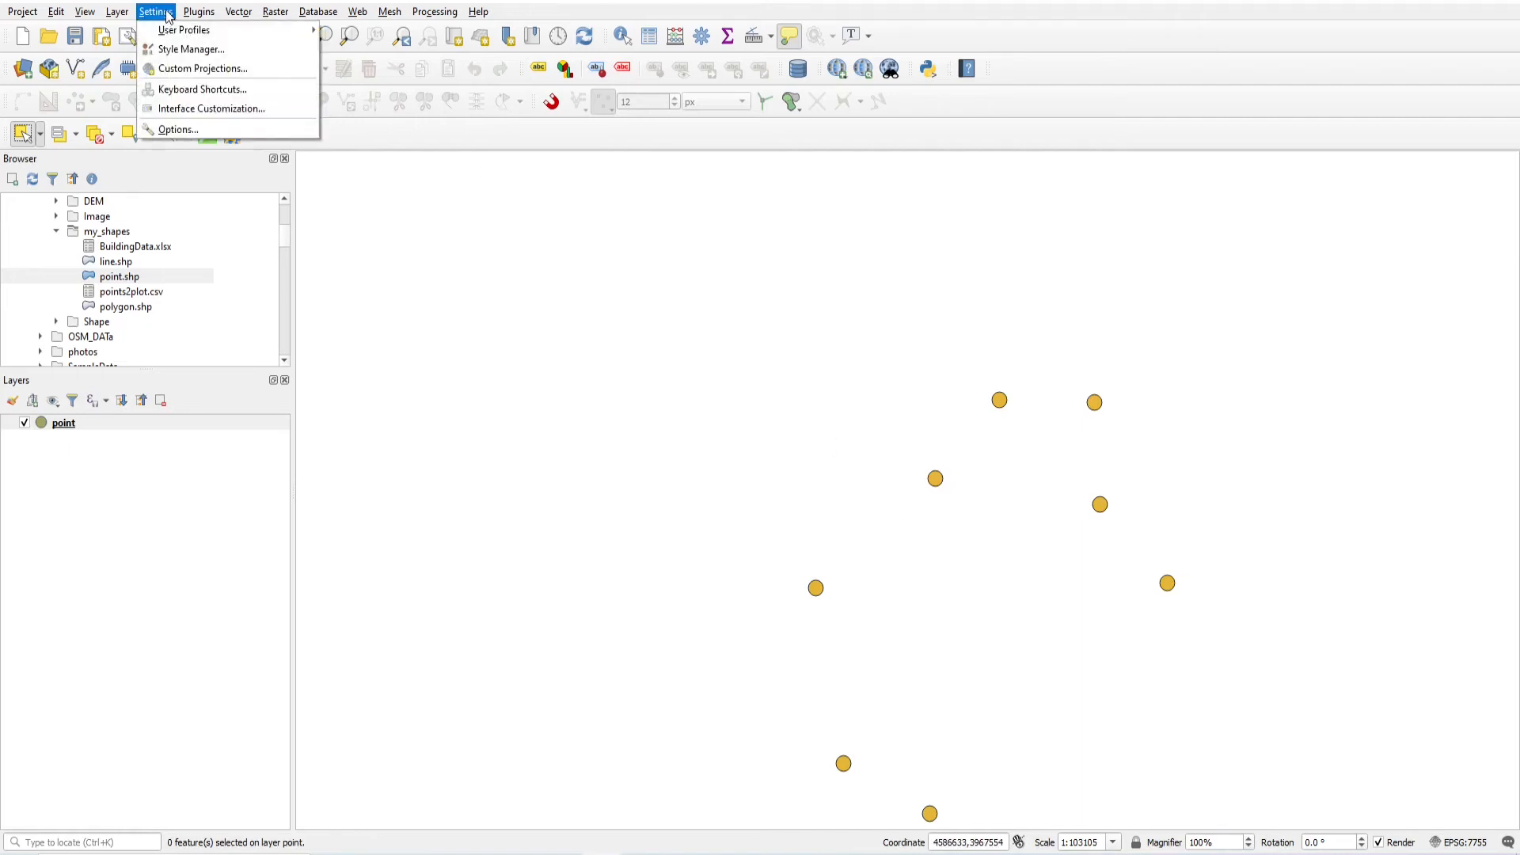
{"action": "left_click", "coordinate": [194, 128]}
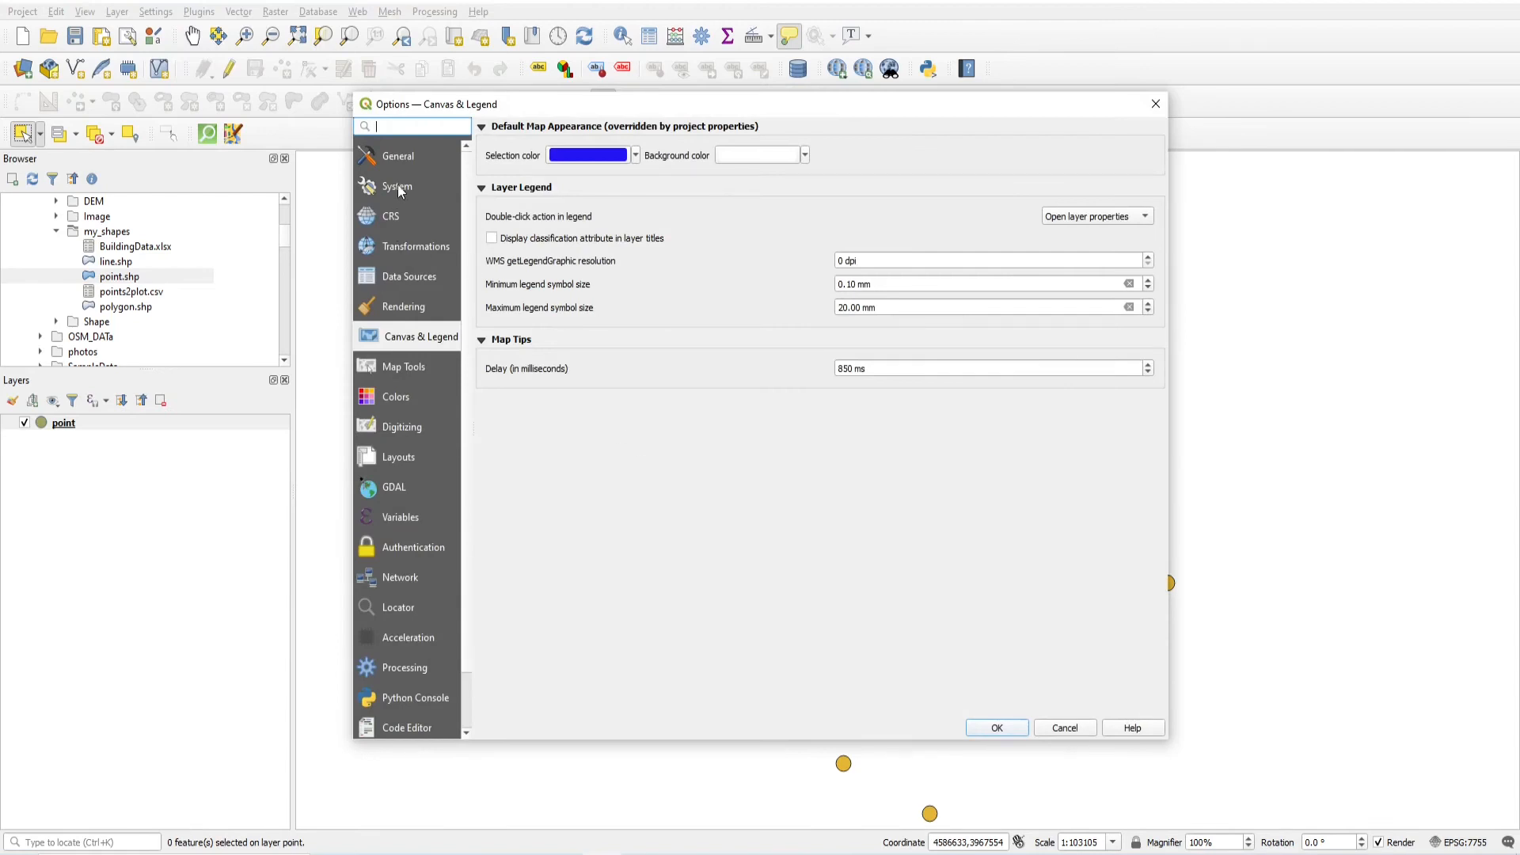
{"action": "left_click", "coordinate": [401, 428]}
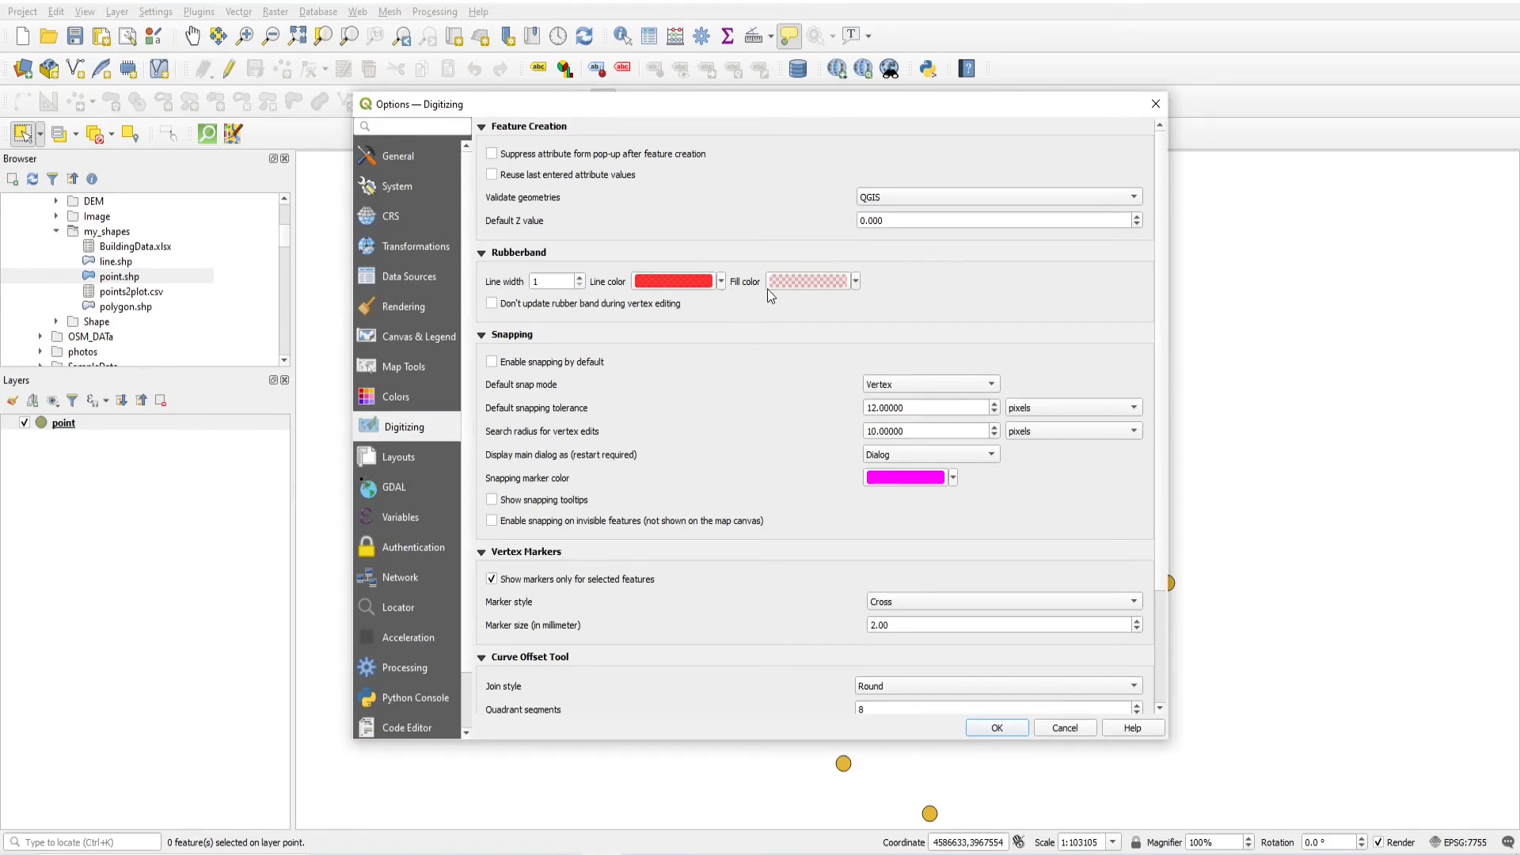
{"action": "left_click", "coordinate": [855, 283]}
{"action": "left_click", "coordinate": [896, 263]}
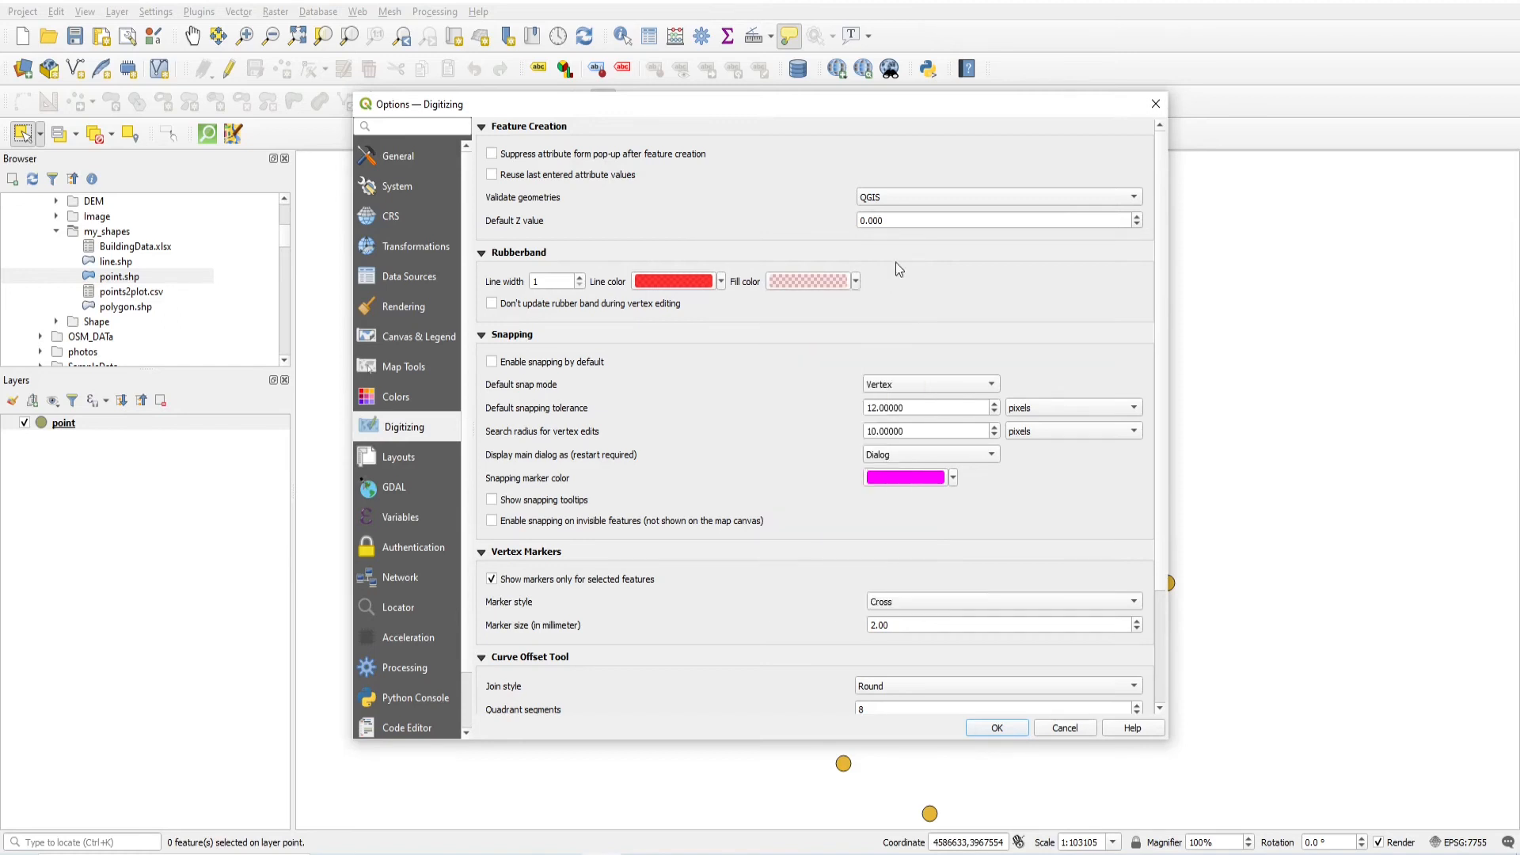
{"action": "left_click", "coordinate": [1065, 729]}
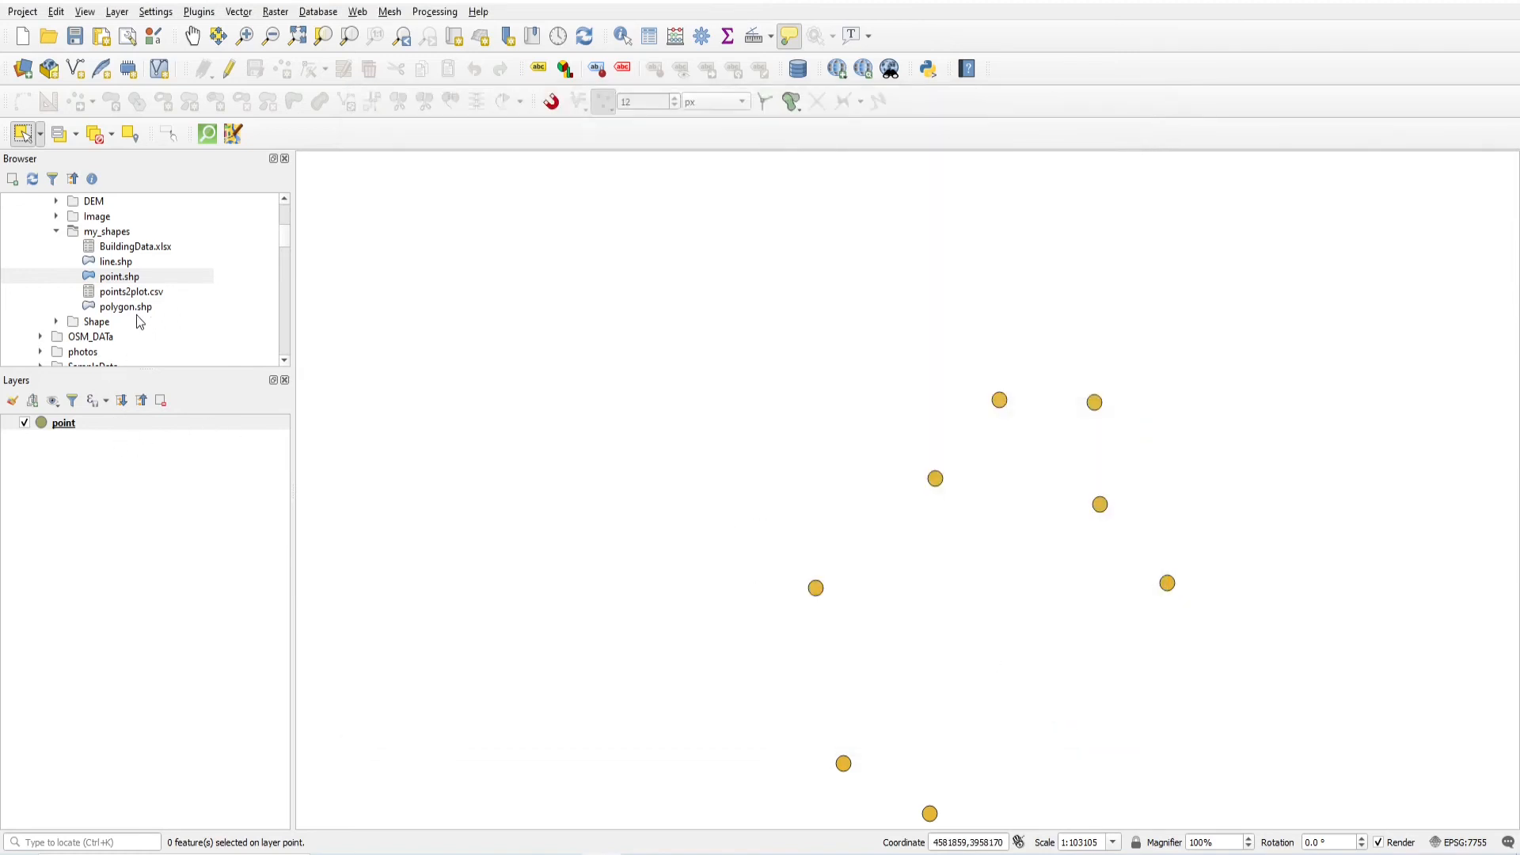
Add line.shp from the my_shapes folder to the map and turn on editing for the line layer.
{"action": "left_click", "coordinate": [115, 264]}
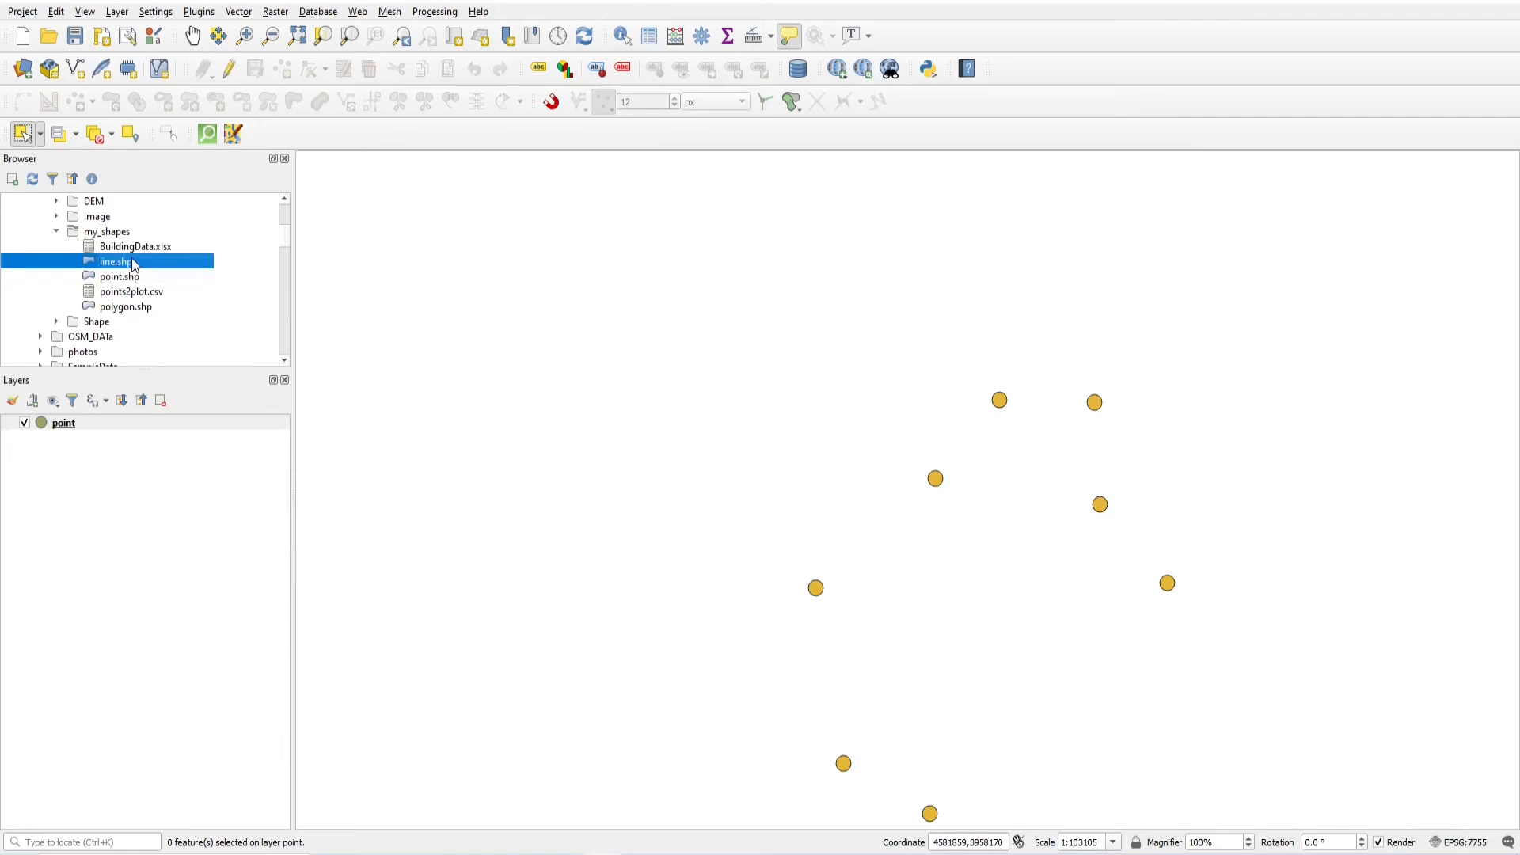
{"action": "double_click", "coordinate": [133, 264]}
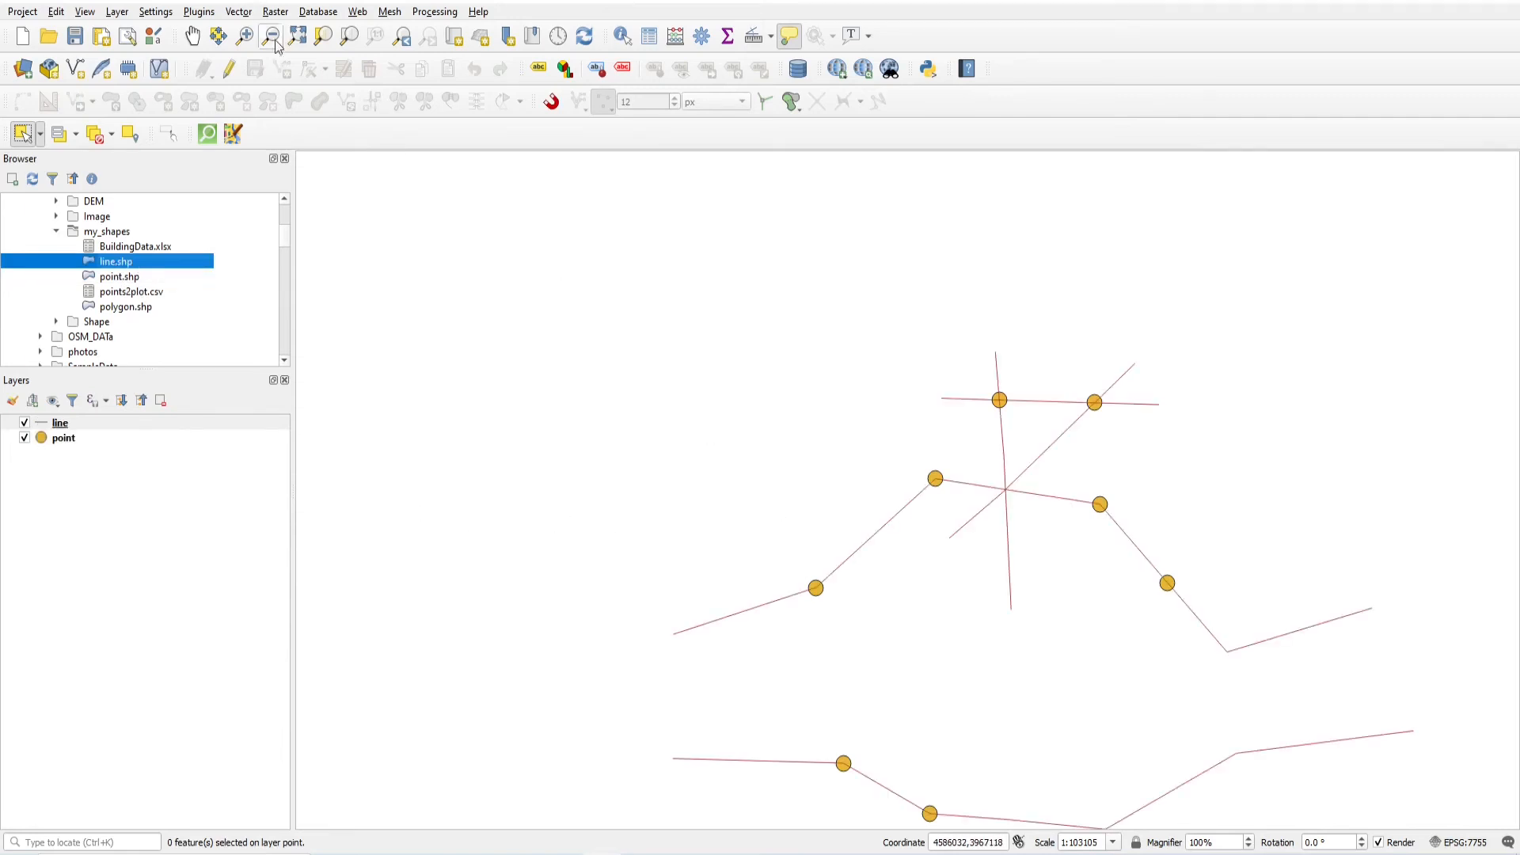
{"action": "left_click", "coordinate": [229, 68]}
Digitize a new five-vertex line rising northeast above the existing lines, leaving its id, name and length attributes empty.
{"action": "left_click", "coordinate": [282, 69]}
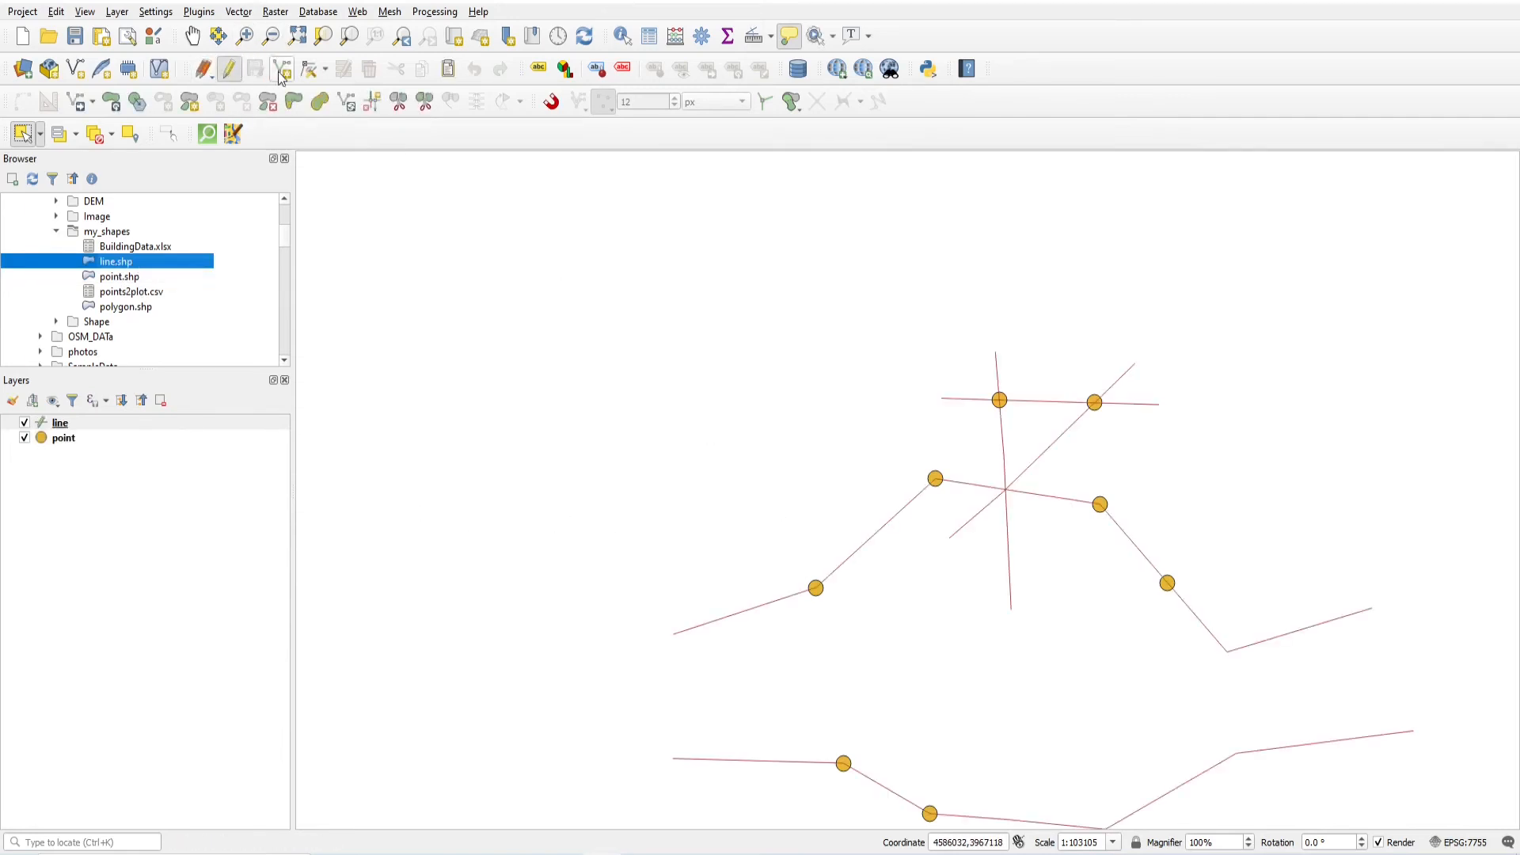
{"action": "left_click", "coordinate": [627, 548]}
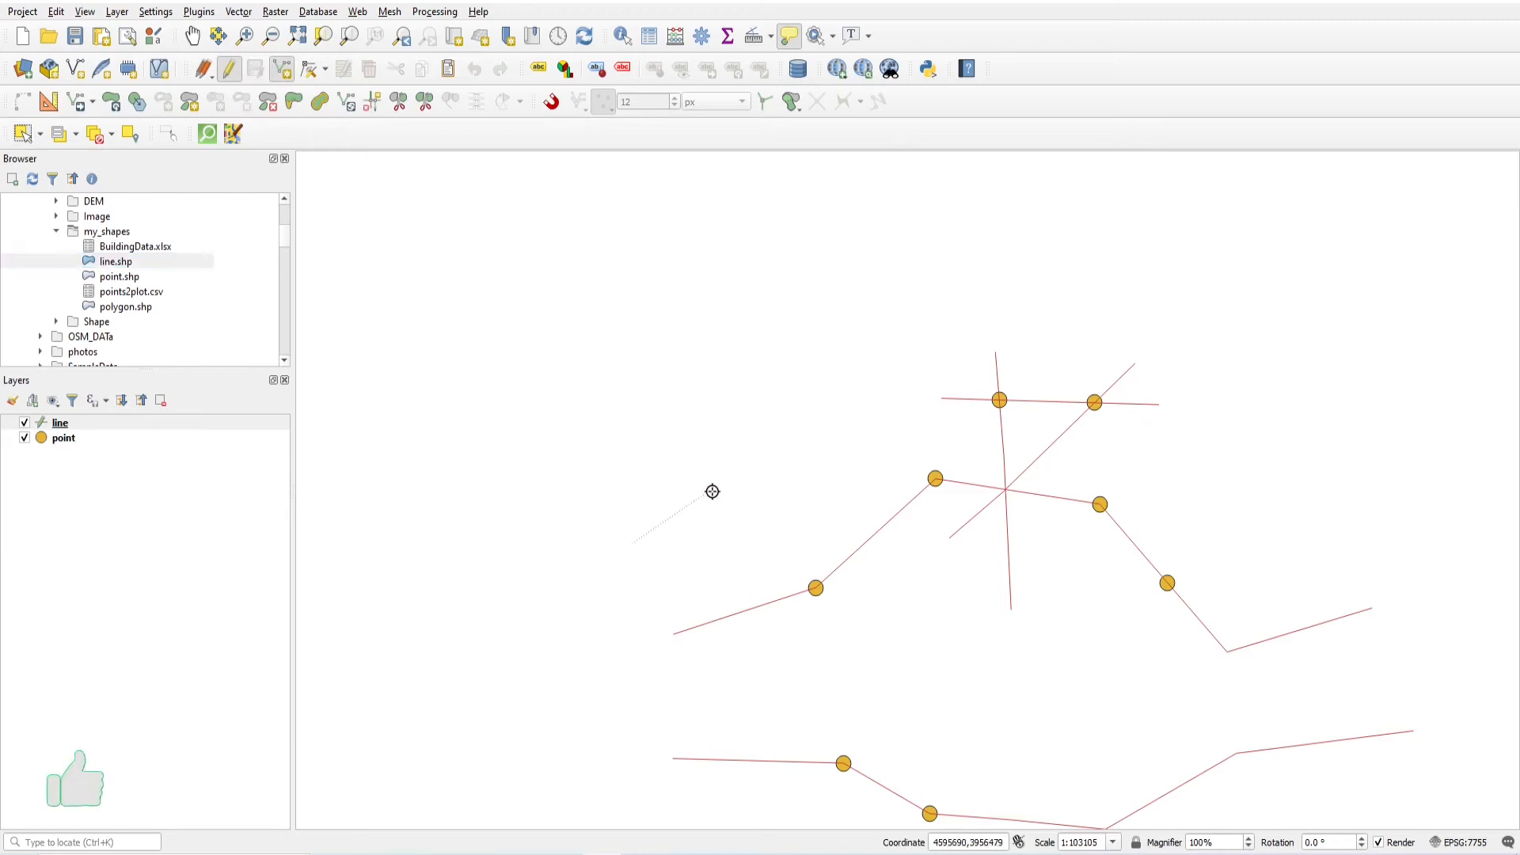
{"action": "left_click", "coordinate": [760, 445]}
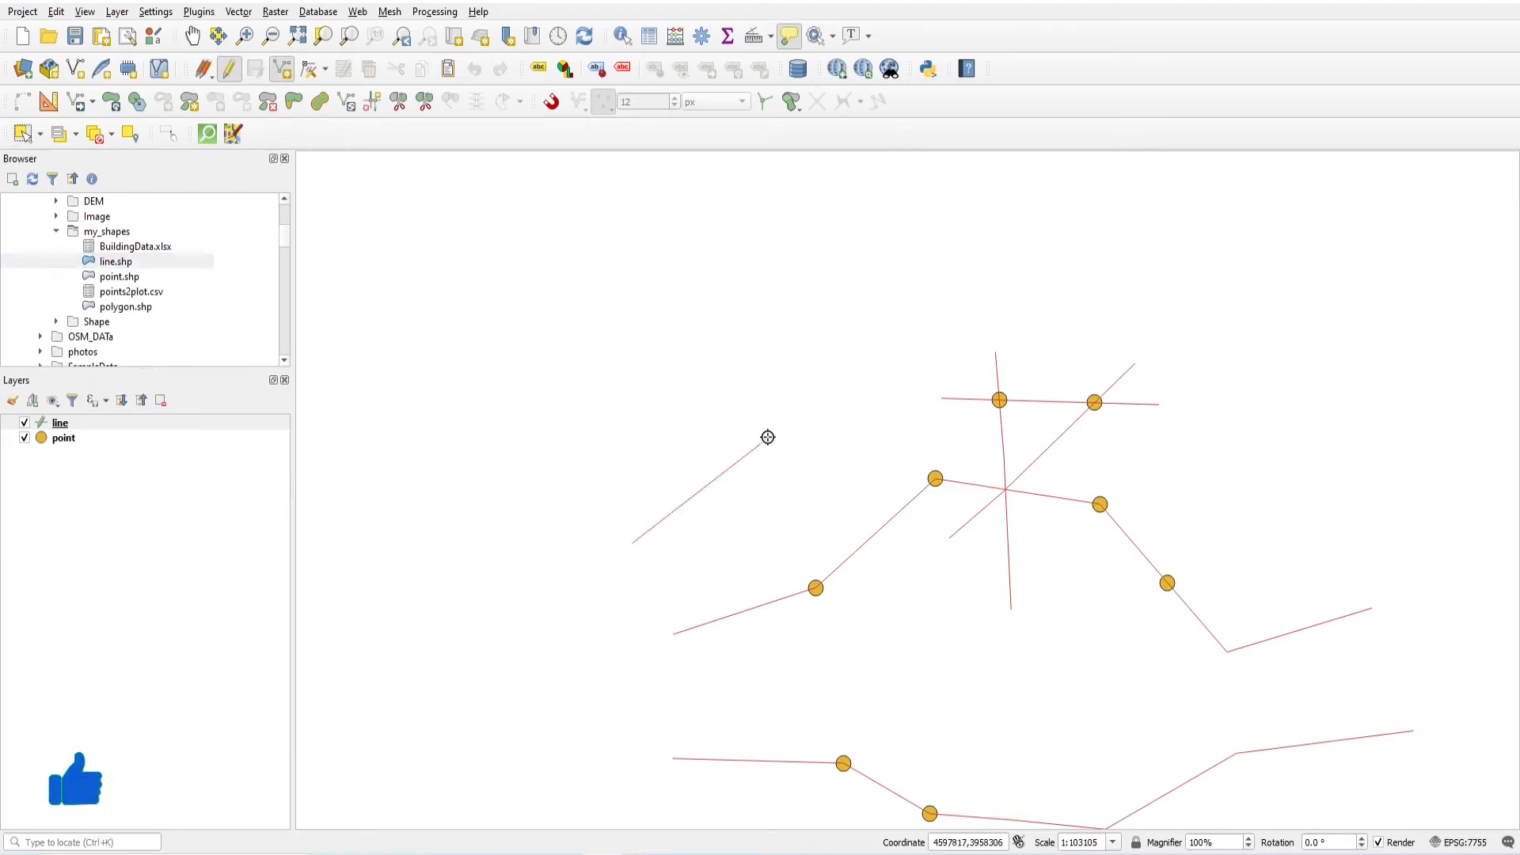
{"action": "left_click", "coordinate": [876, 365]}
{"action": "left_click", "coordinate": [1004, 316]}
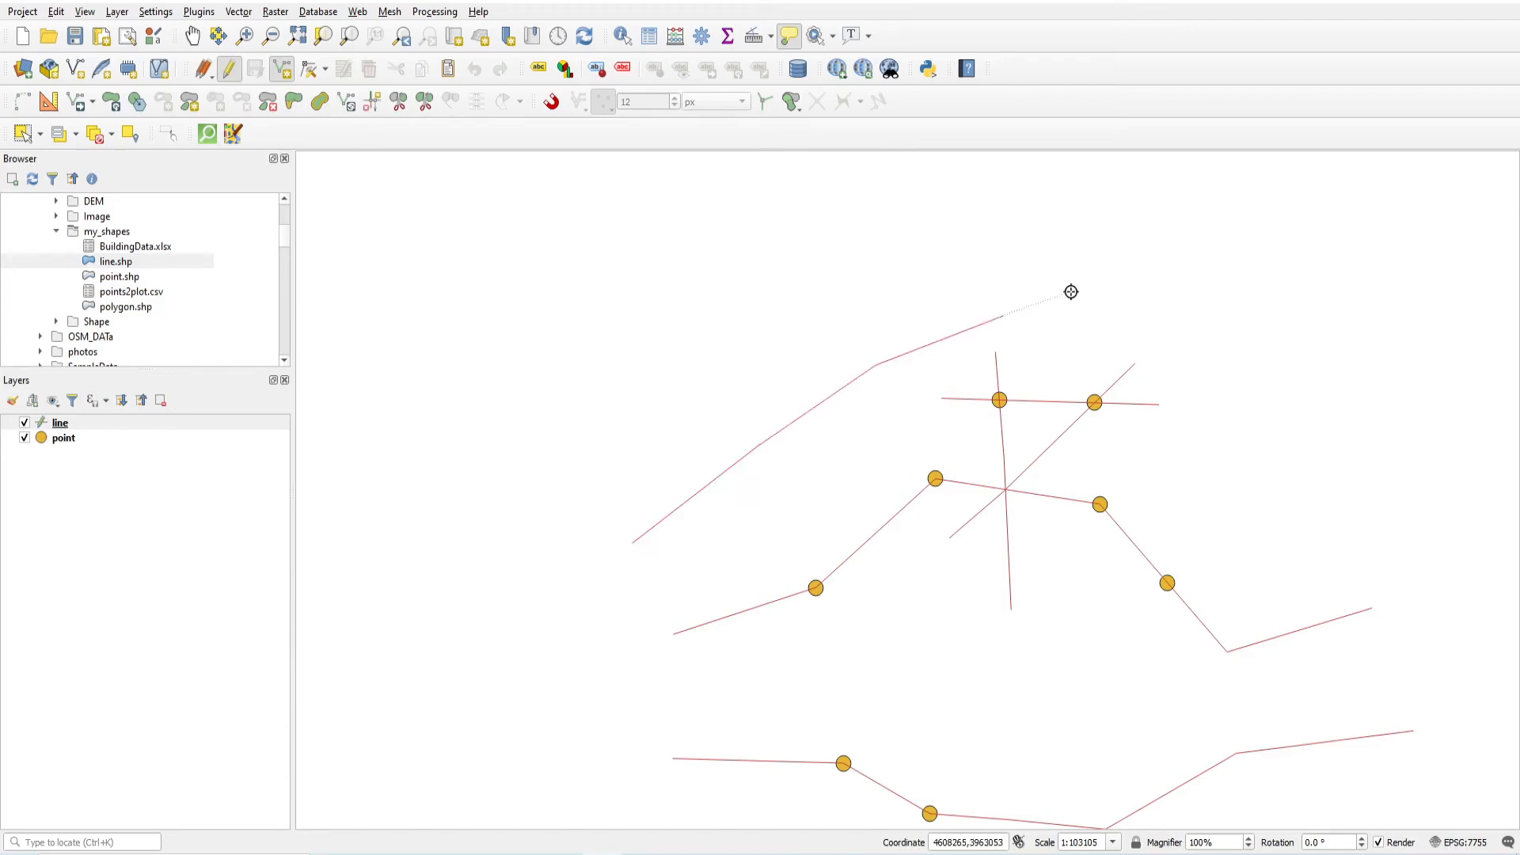
{"action": "left_click", "coordinate": [1147, 291]}
{"action": "right_click", "coordinate": [1174, 283]}
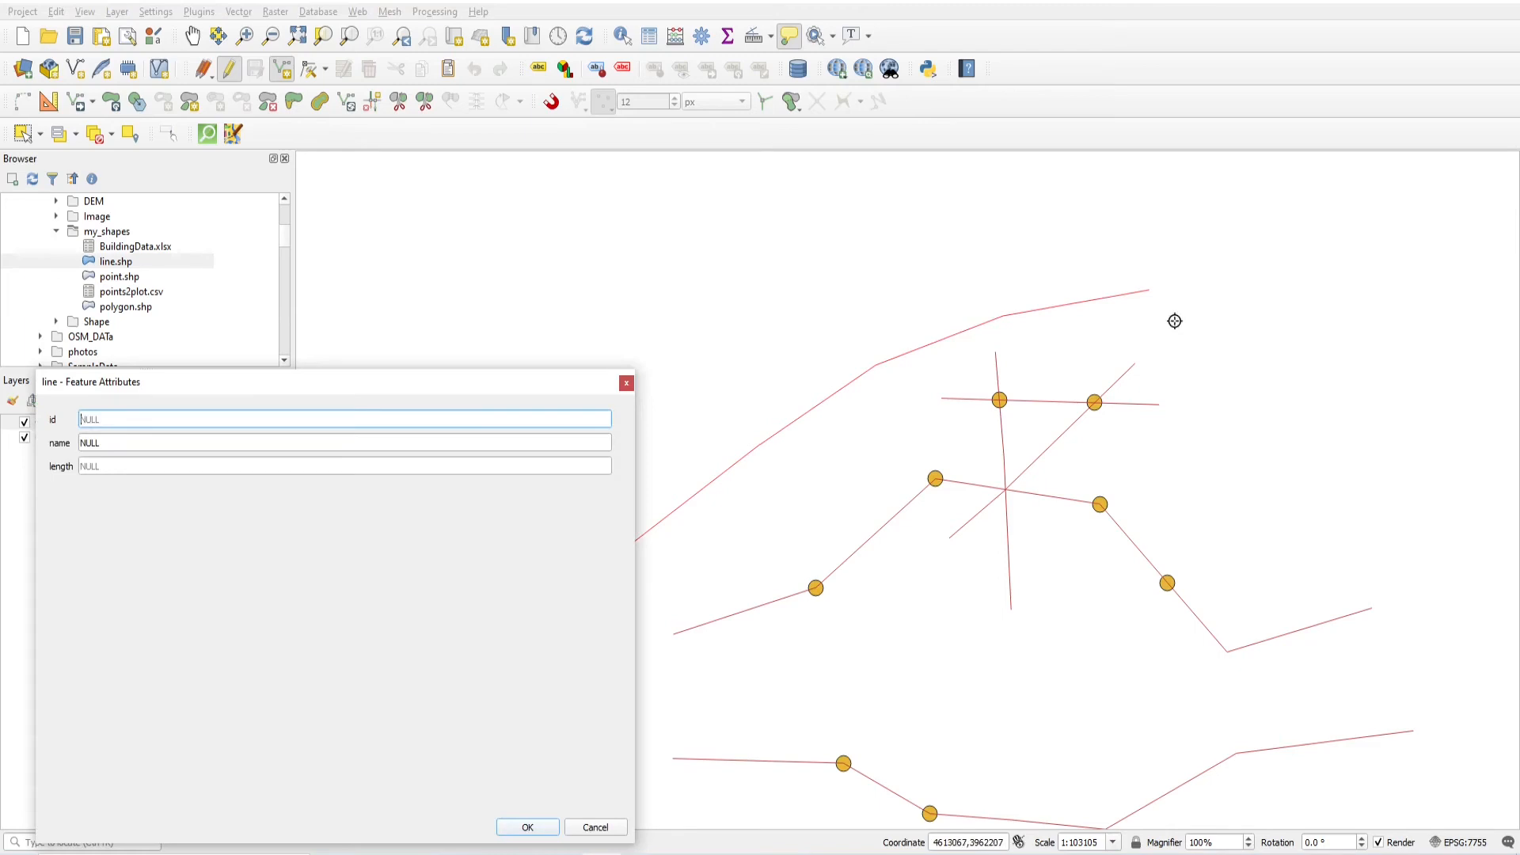
{"action": "left_click", "coordinate": [527, 828]}
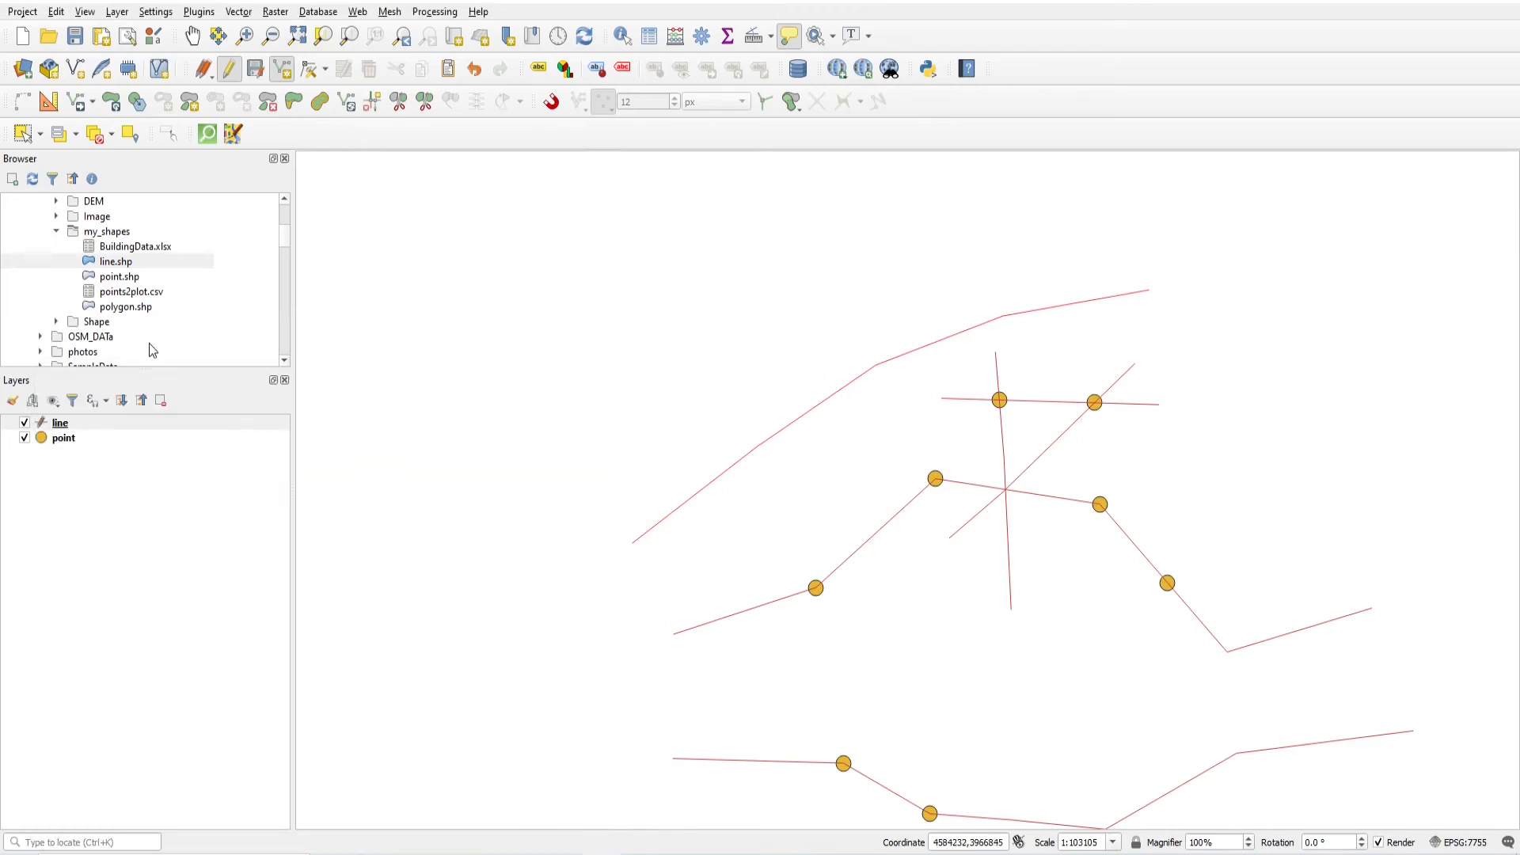
Recheck the rubberband color settings in the Digitizing options, then close the dialog.
{"action": "left_click", "coordinate": [168, 12]}
{"action": "left_click", "coordinate": [179, 126]}
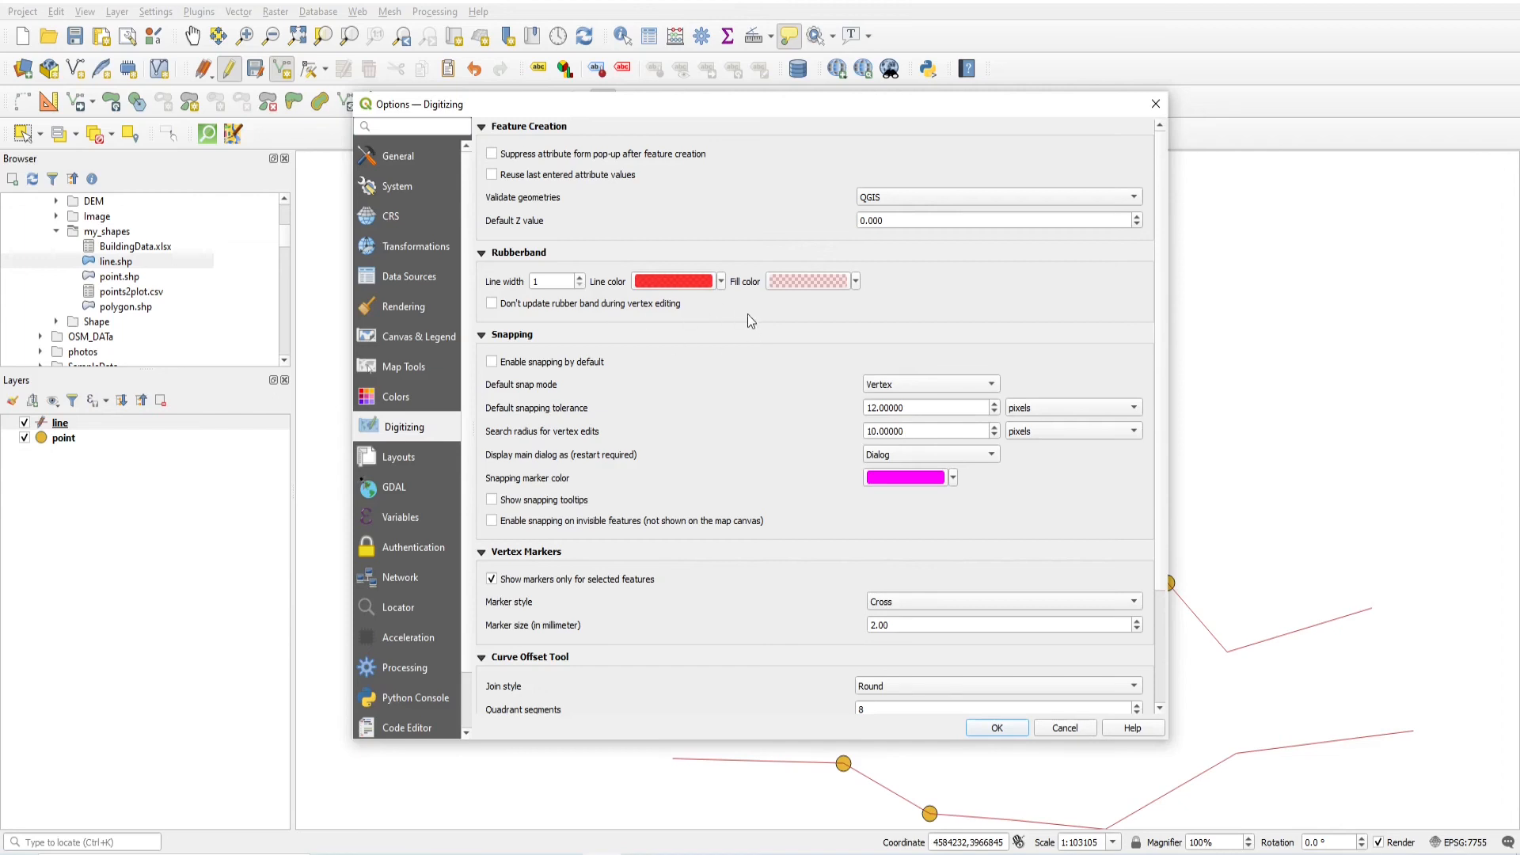
{"action": "left_click", "coordinate": [1157, 104]}
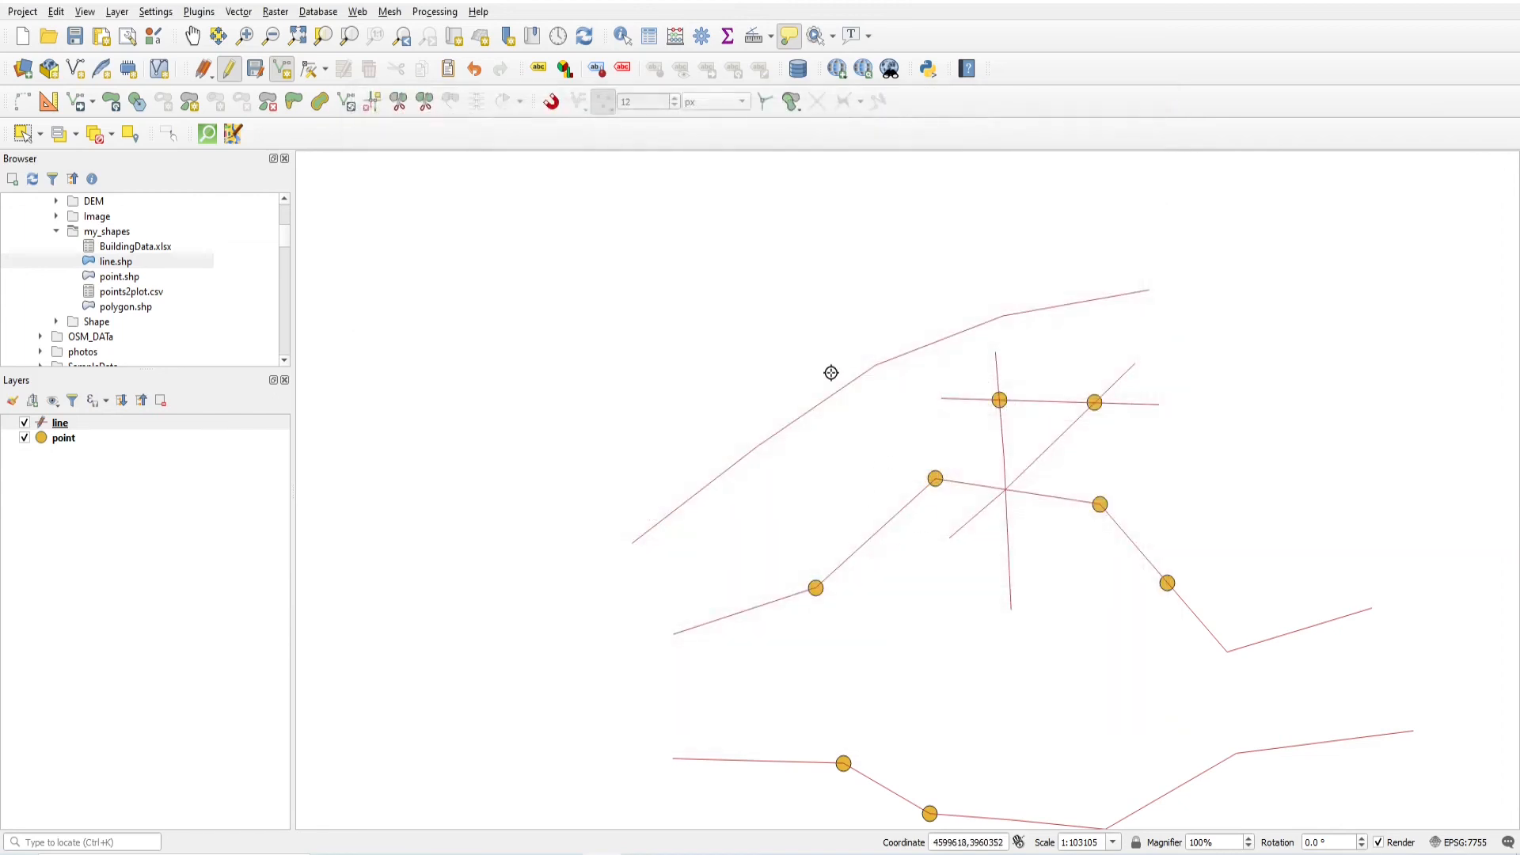
With the line layer selected, review the snapping marker color in the Digitizing options and accept the dialog.
{"action": "left_click", "coordinate": [77, 425]}
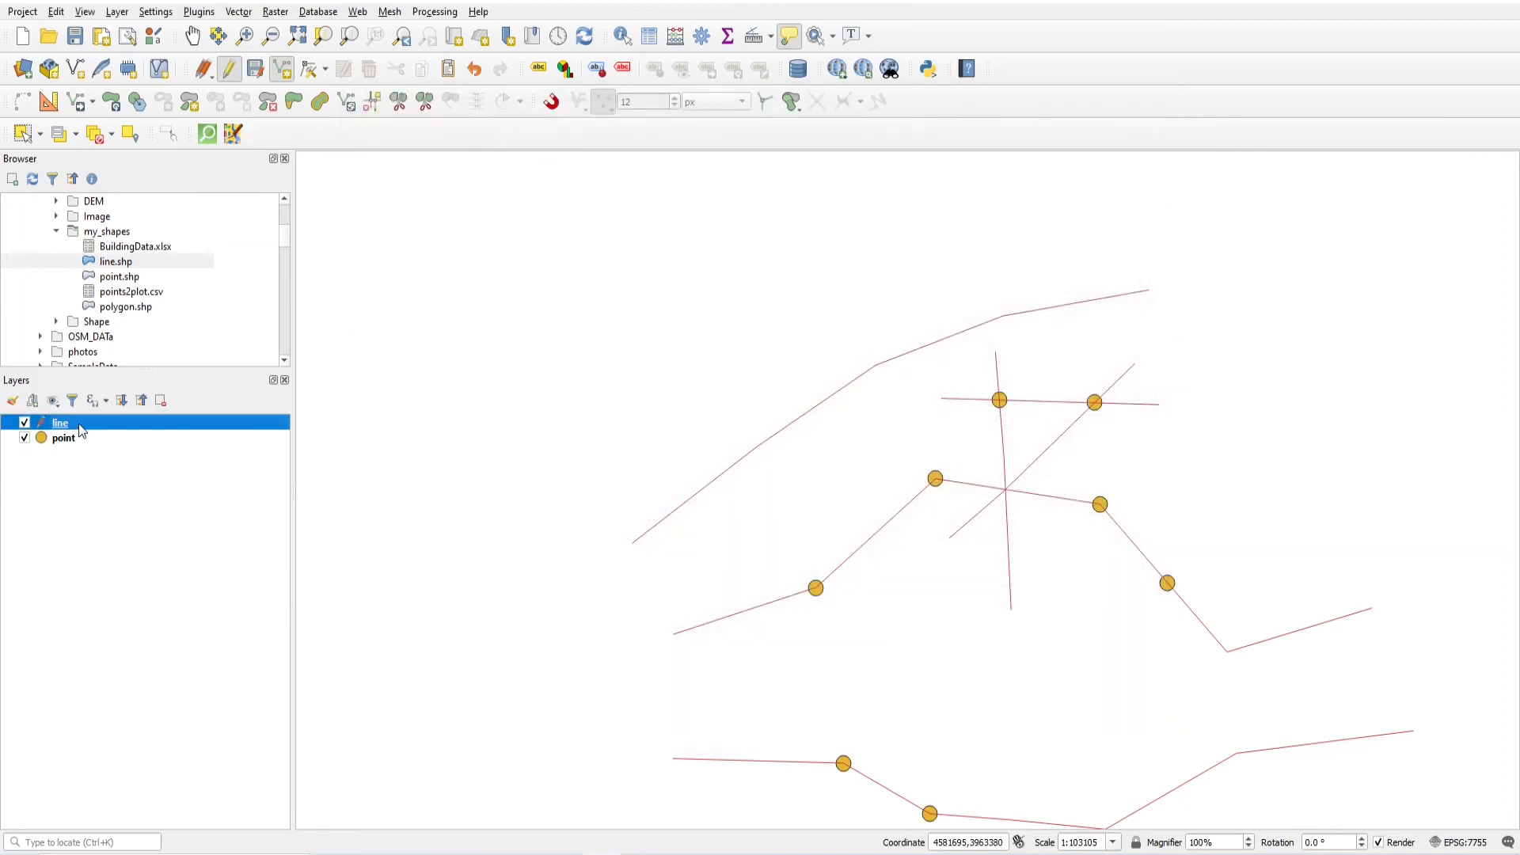
{"action": "left_click", "coordinate": [158, 18]}
{"action": "left_click", "coordinate": [180, 131]}
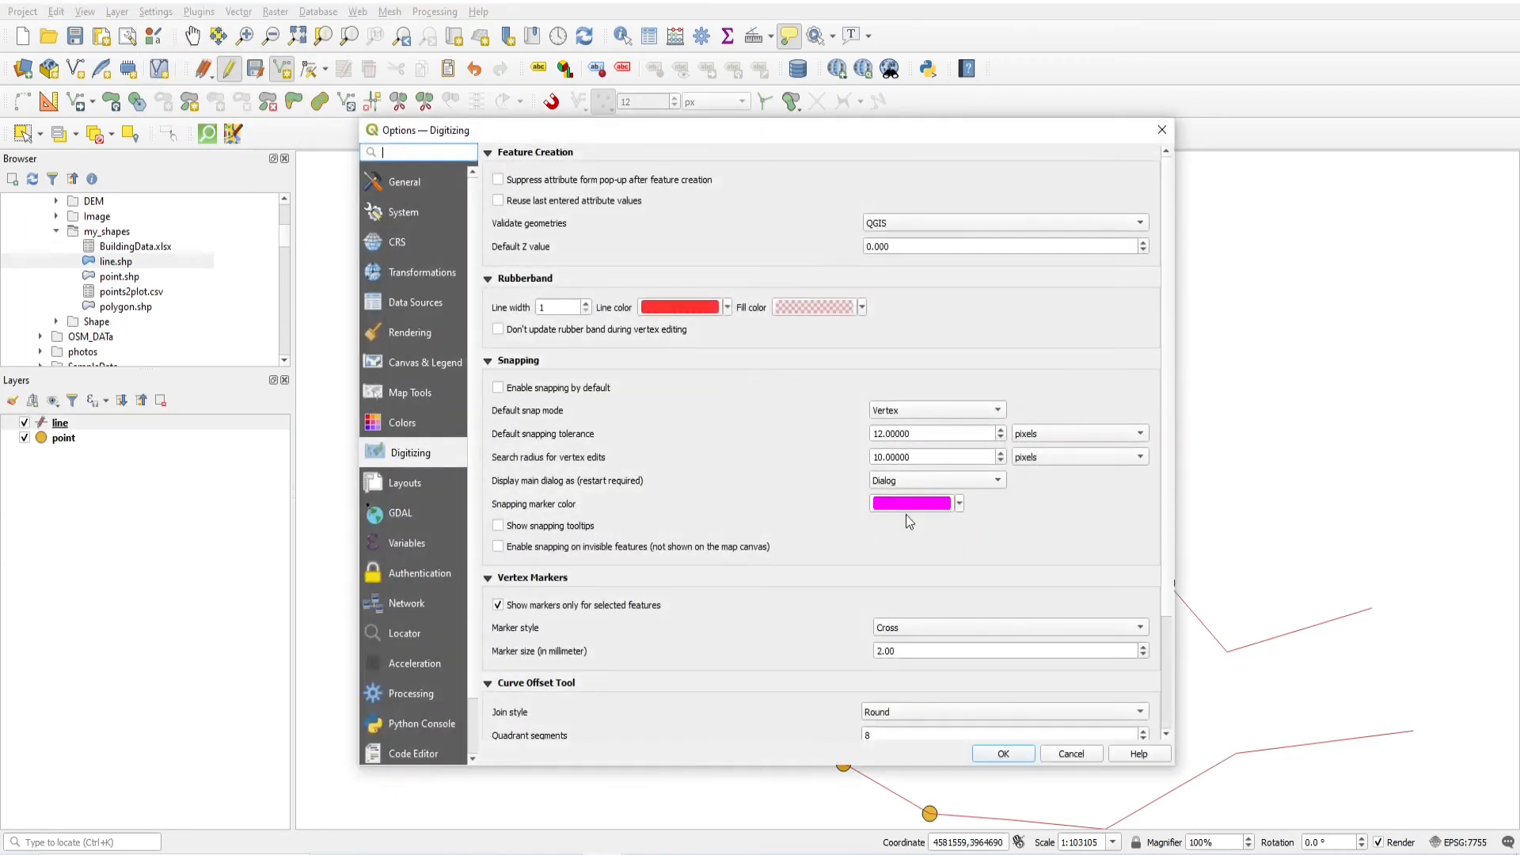
{"action": "left_click", "coordinate": [1002, 754]}
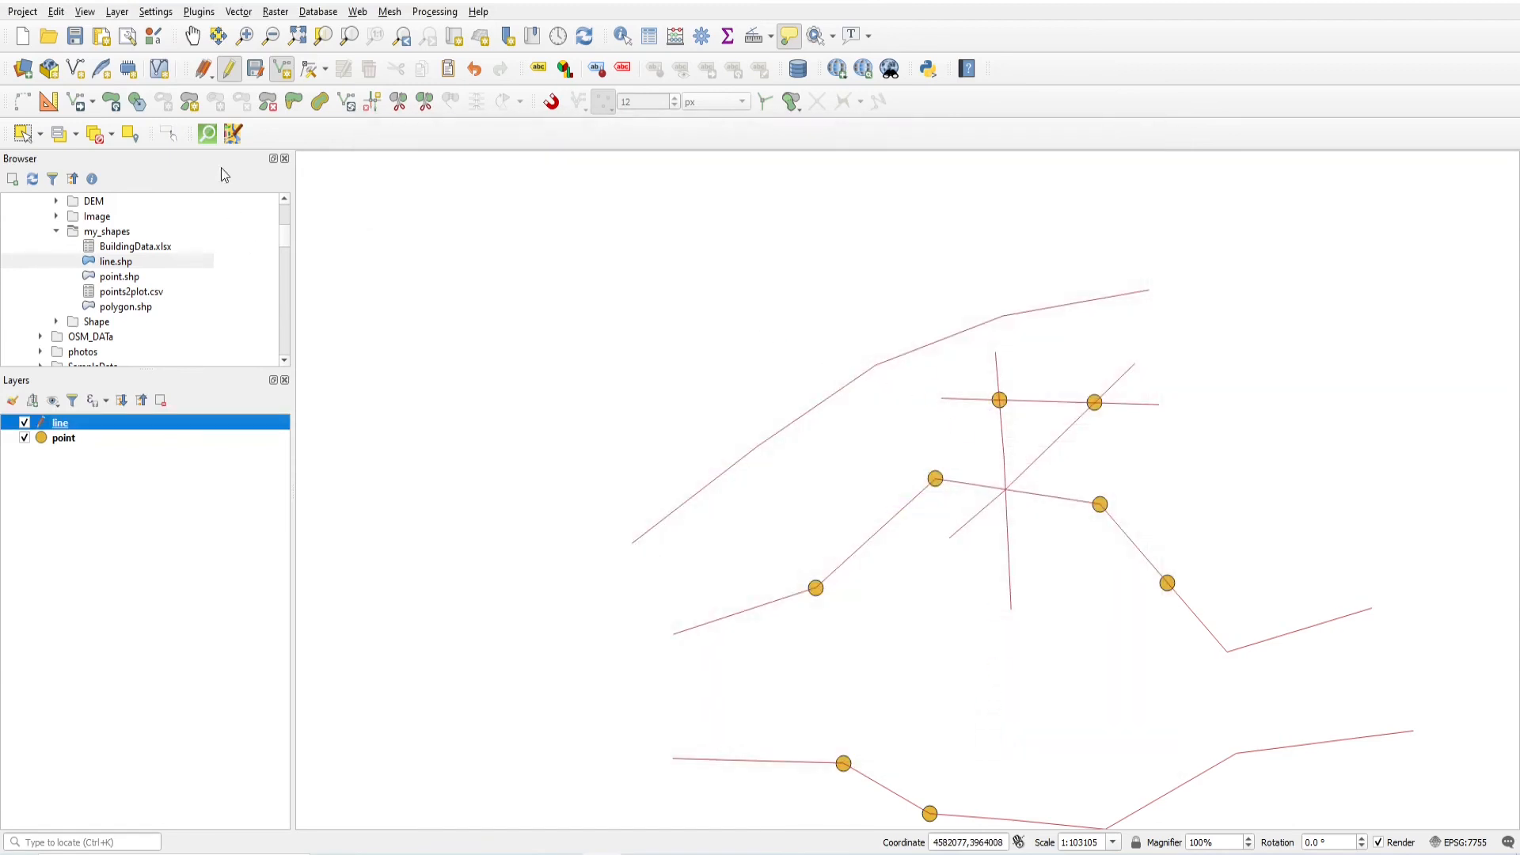
Enable snapping and digitize a single-segment line from the northwest across the new line near its middle bend, with empty attributes.
{"action": "left_click", "coordinate": [557, 104]}
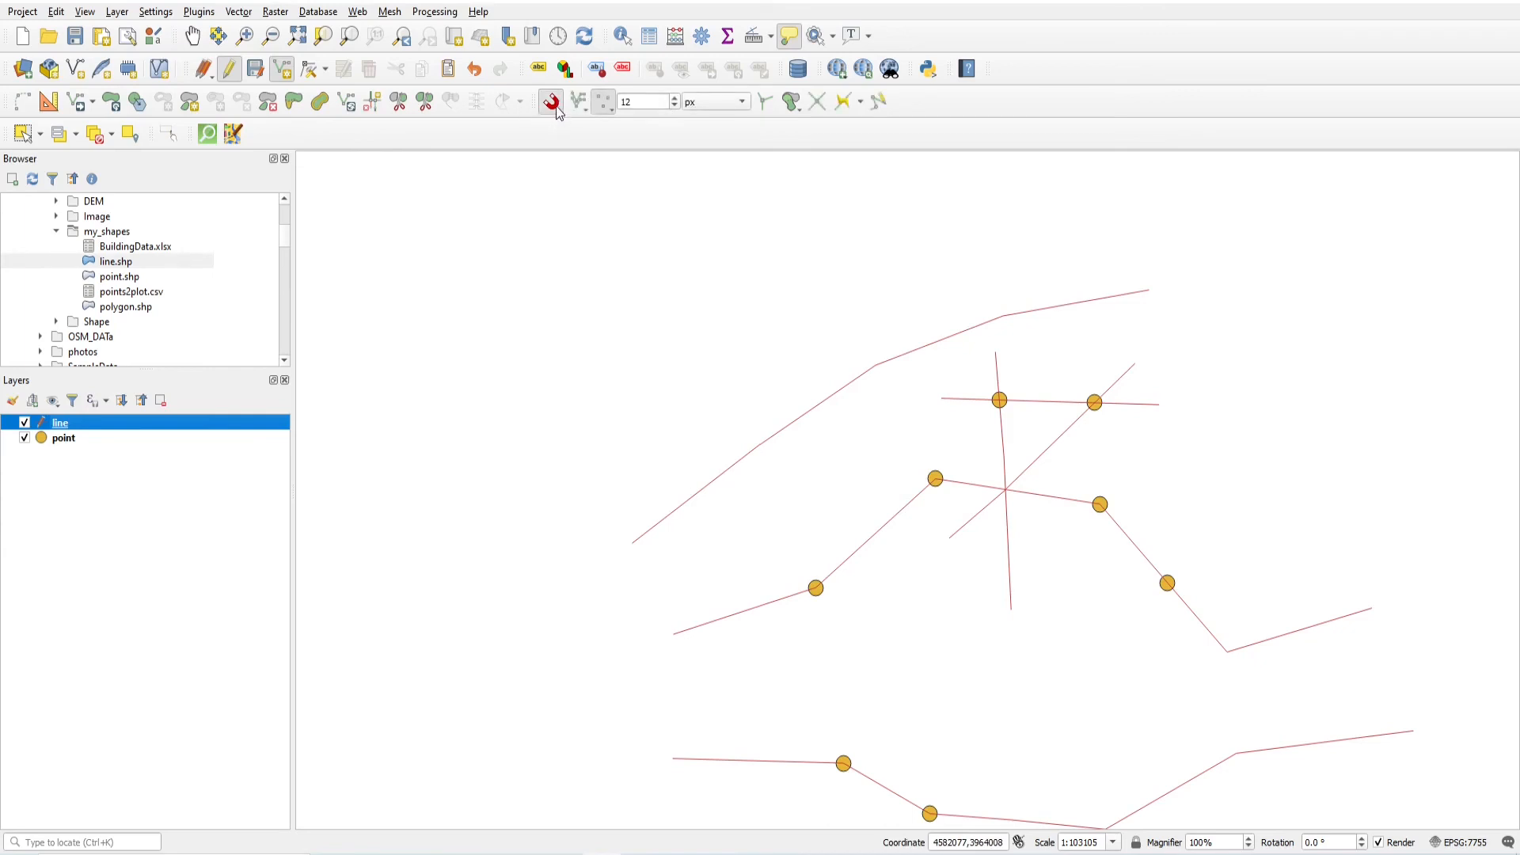
{"action": "left_click", "coordinate": [611, 314]}
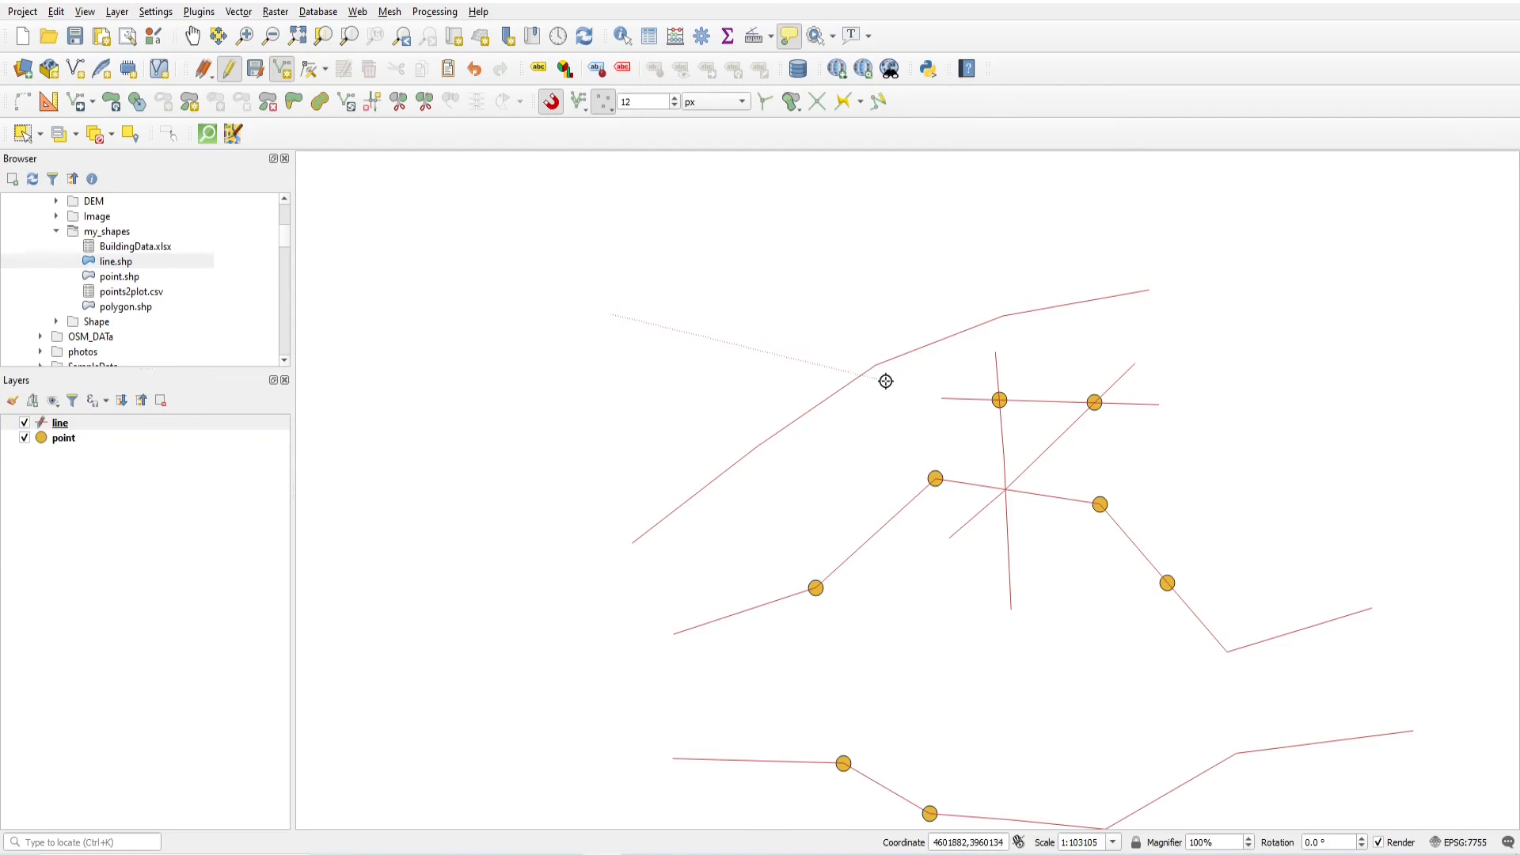
{"action": "left_click", "coordinate": [887, 380]}
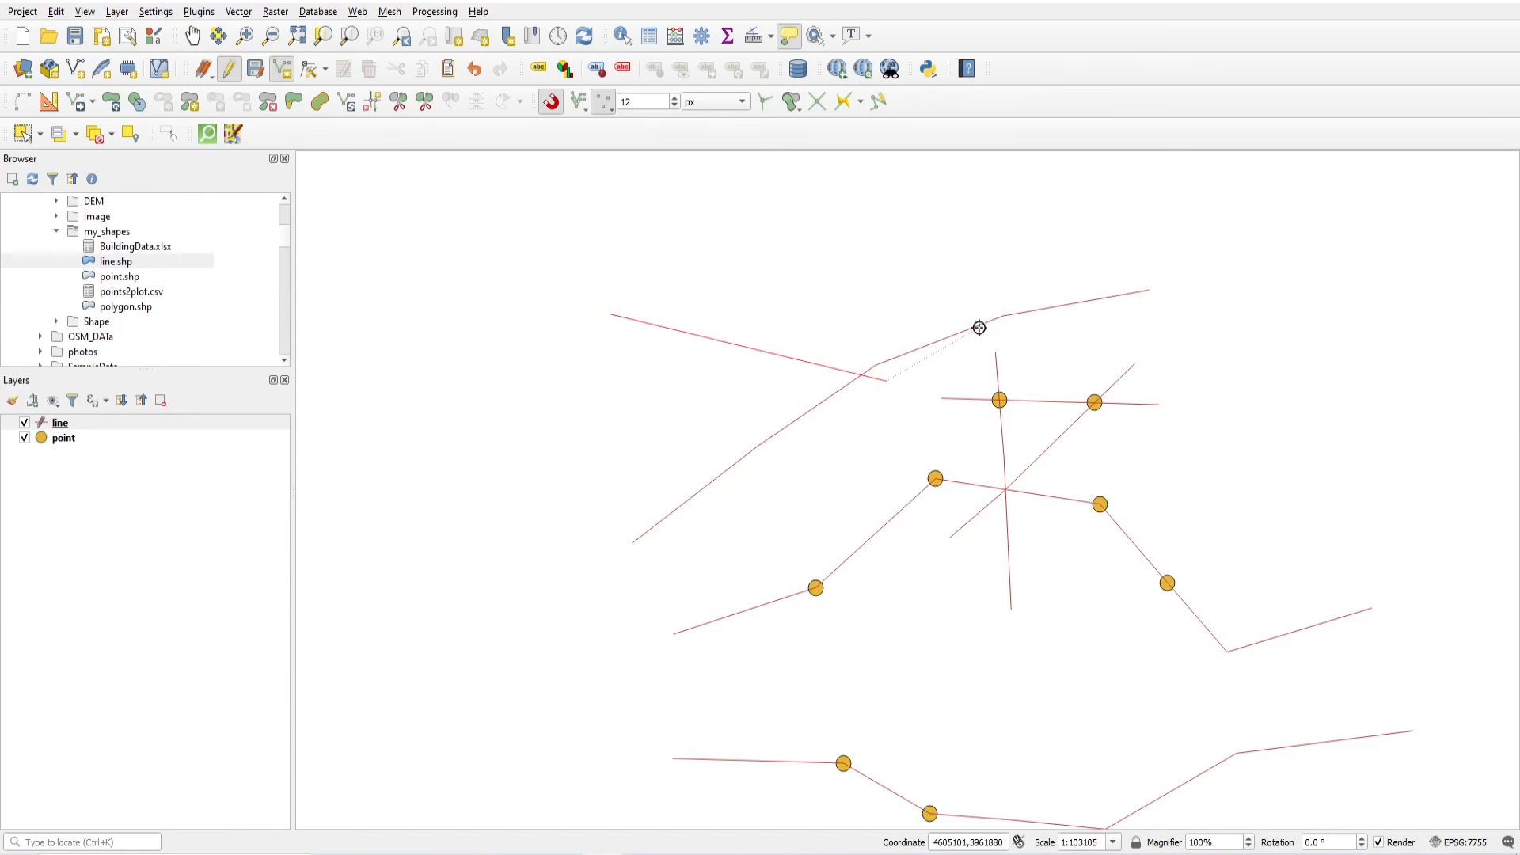
{"action": "right_click", "coordinate": [933, 380]}
{"action": "left_click", "coordinate": [528, 828]}
Switch to the web browser to show the Learn QGIS Basics playlist on YouTube.
{"action": "left_click", "coordinate": [447, 854]}
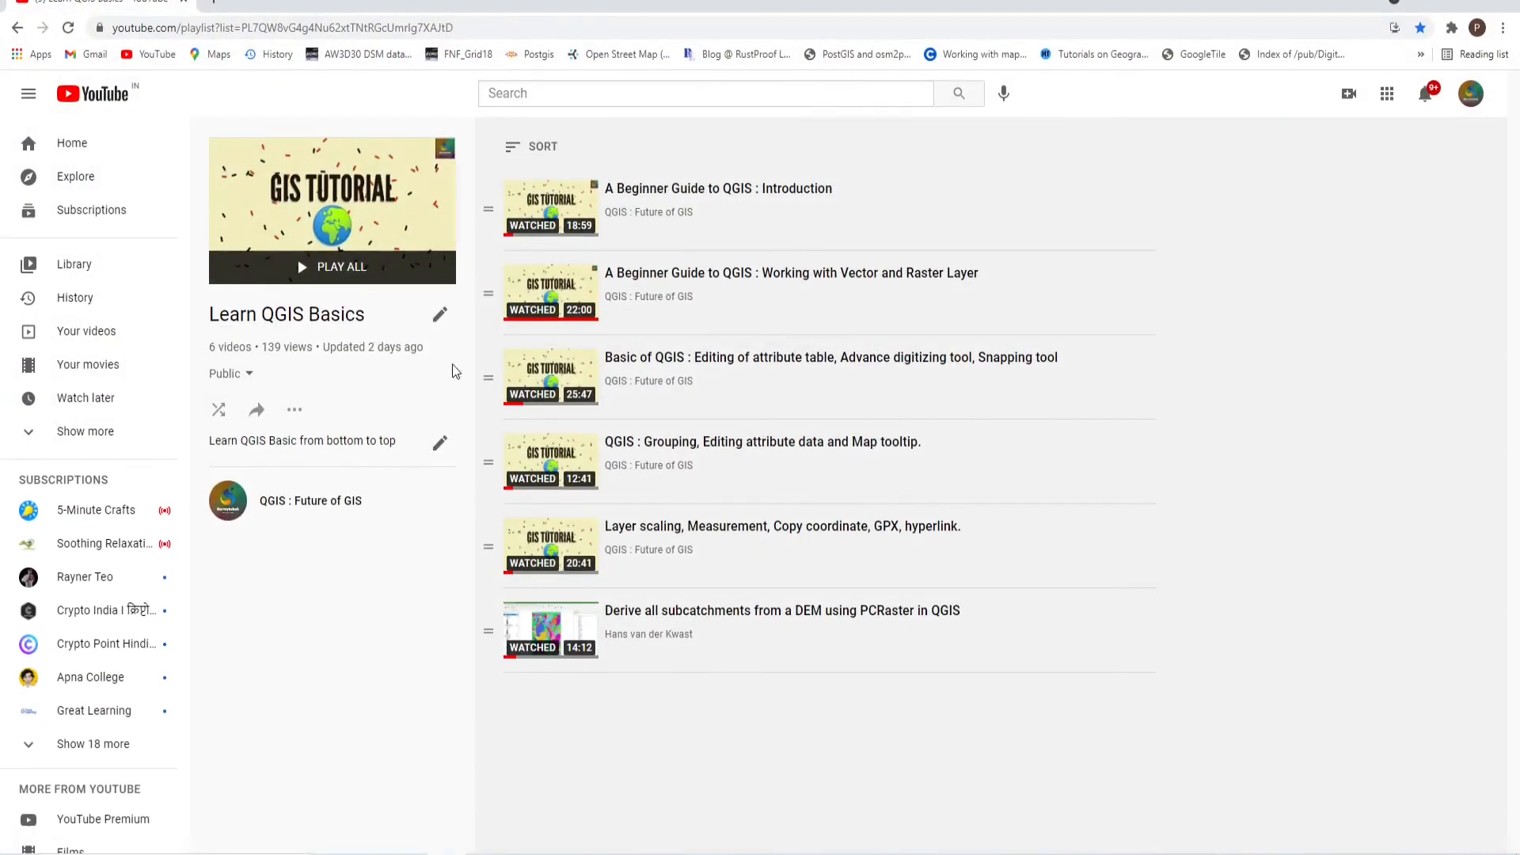